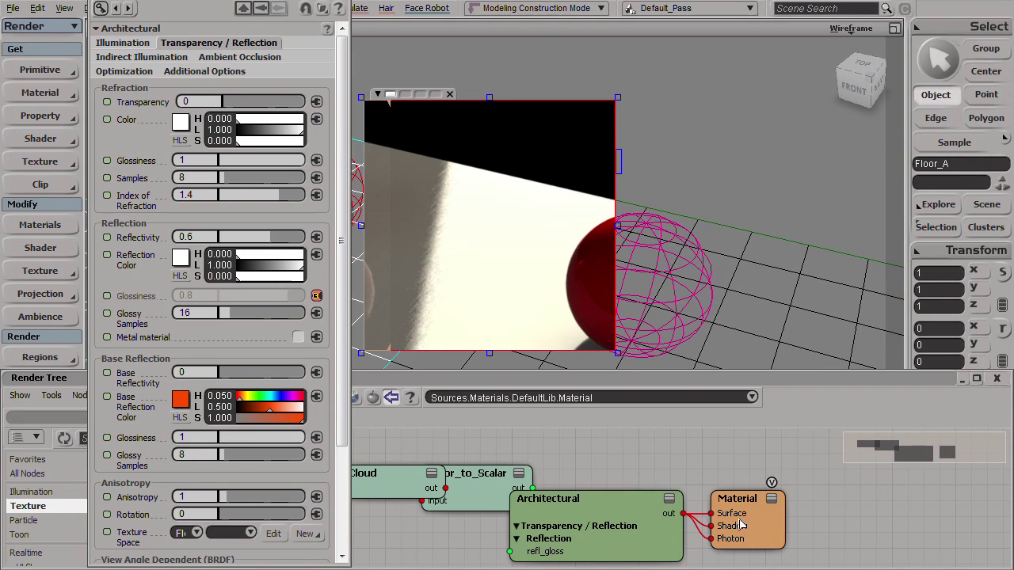
- Spread Cloud, Color_to_Scalar, Architectural and Material left-to-right, enlarge the Render Tree, and stop the preview render
{"action": "left_click_drag", "start_coordinate": [737, 498], "coordinate": [836, 493]}
{"action": "left_click_drag", "start_coordinate": [598, 538], "coordinate": [694, 525]}
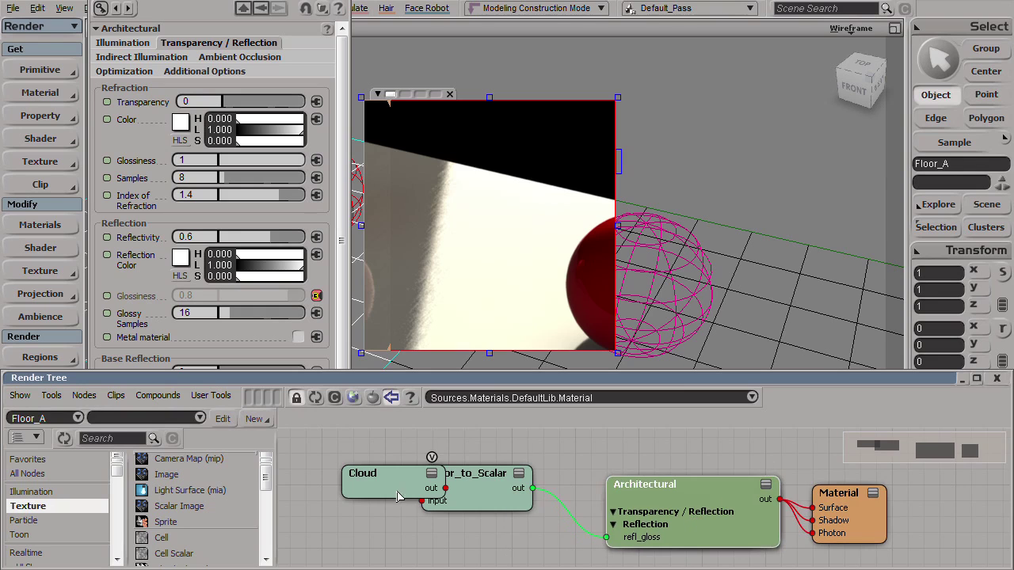
{"action": "left_click_drag", "start_coordinate": [394, 490], "coordinate": [339, 489]}
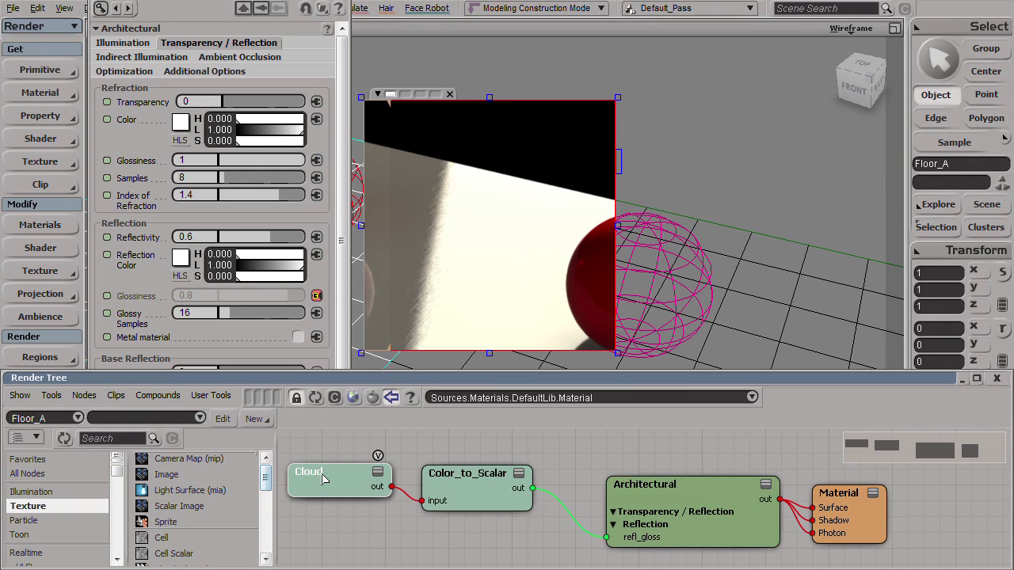
{"action": "left_click_drag", "start_coordinate": [469, 495], "coordinate": [529, 505]}
{"action": "left_click_drag", "start_coordinate": [347, 496], "coordinate": [417, 513]}
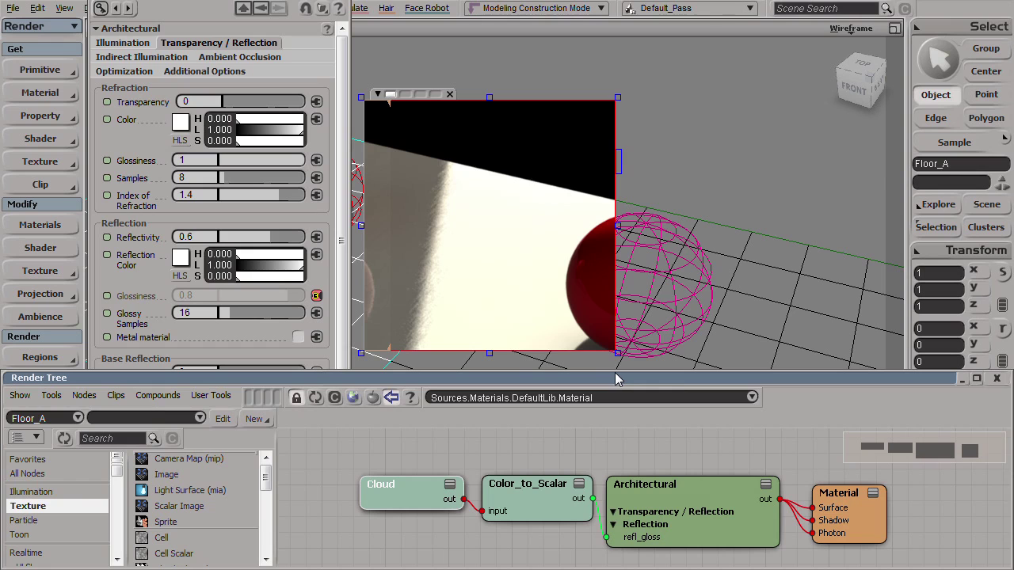
{"action": "left_click_drag", "start_coordinate": [611, 366], "coordinate": [610, 317]}
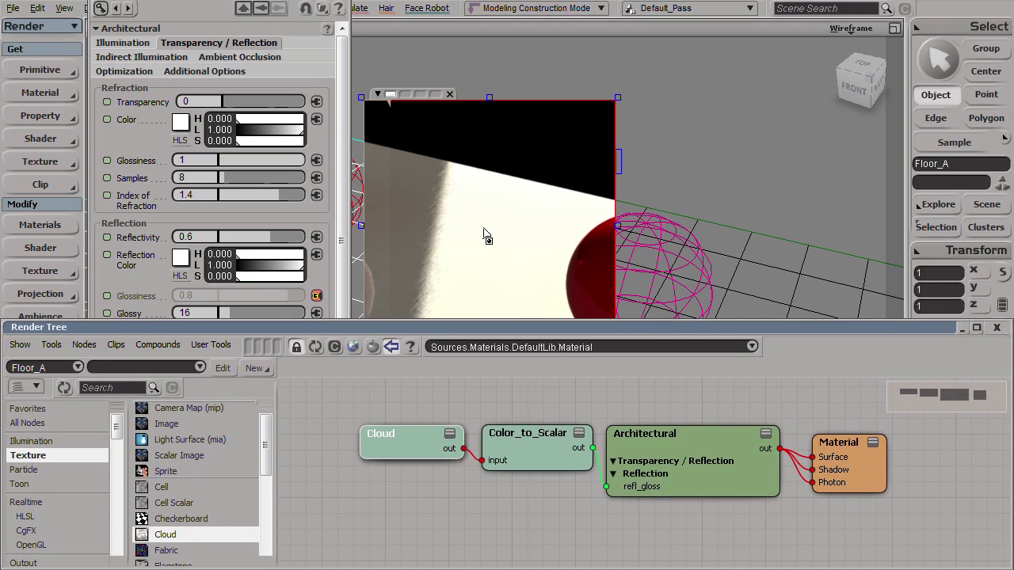
{"action": "key", "text": "q"}
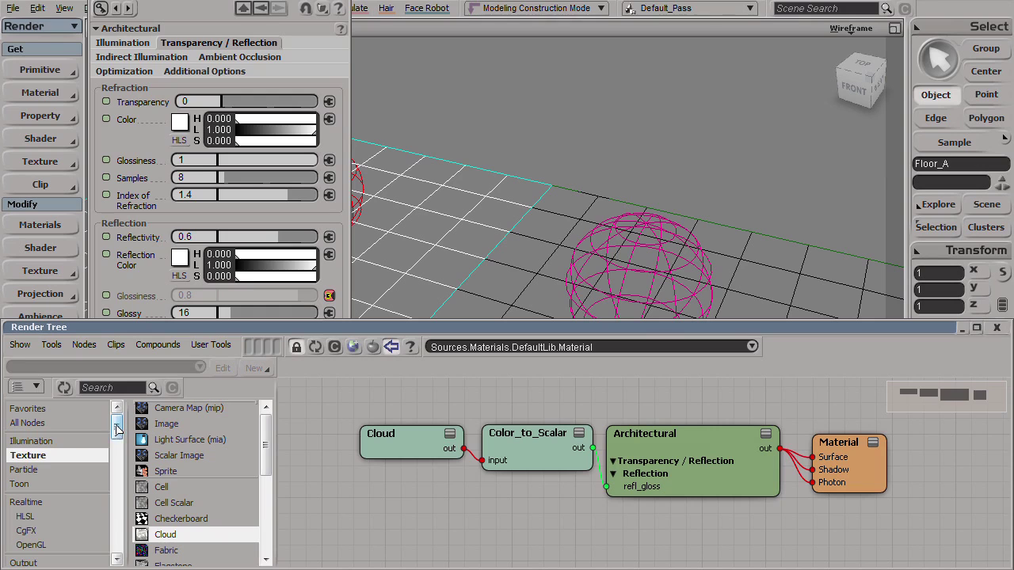
- Add a Grid texture node and connect its output to the Architectural diffuse input
{"action": "left_click_drag", "start_coordinate": [264, 468], "coordinate": [266, 492]}
{"action": "scroll", "coordinate": [162, 484], "scroll_direction": "down", "scroll_amount": 3}
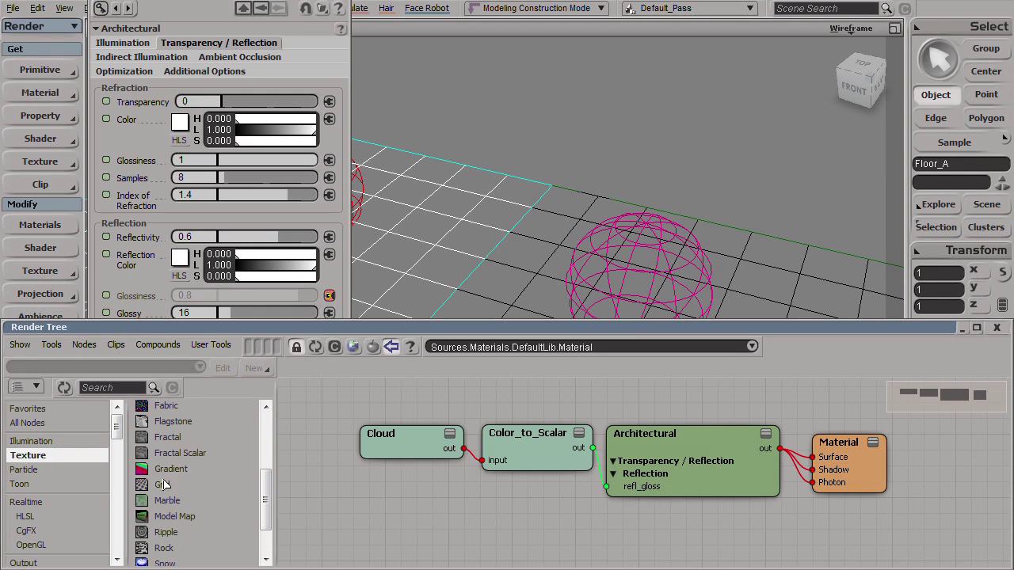
{"action": "left_click", "coordinate": [166, 486]}
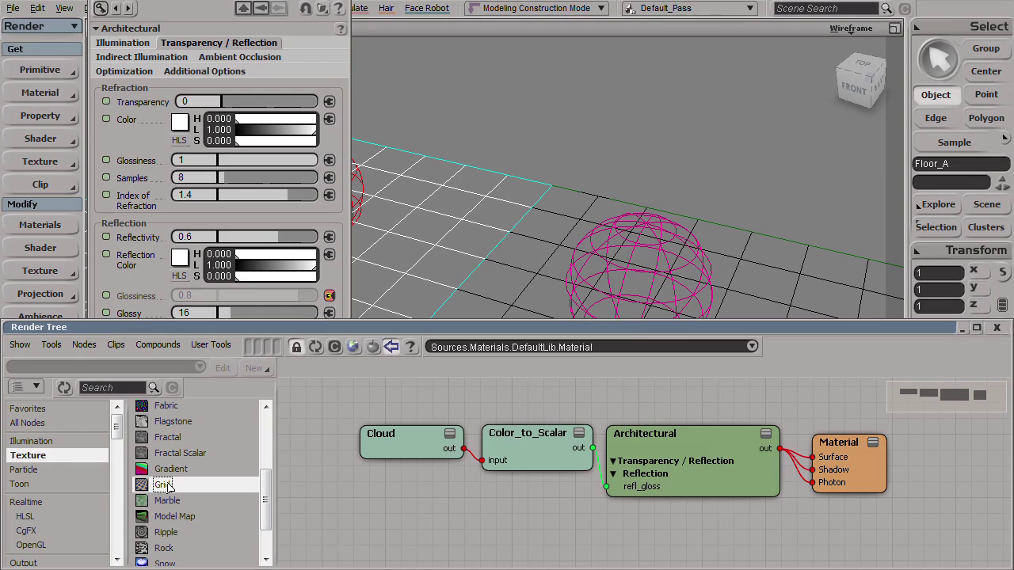
{"action": "left_click_drag", "start_coordinate": [166, 486], "coordinate": [379, 389]}
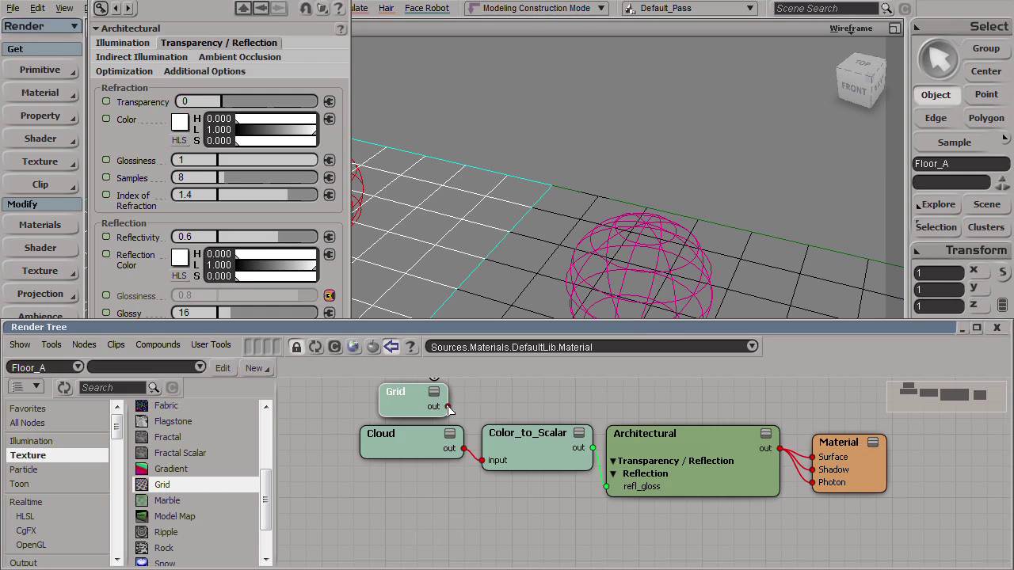
{"action": "left_click_drag", "start_coordinate": [448, 409], "coordinate": [729, 464]}
{"action": "left_click", "coordinate": [749, 27]}
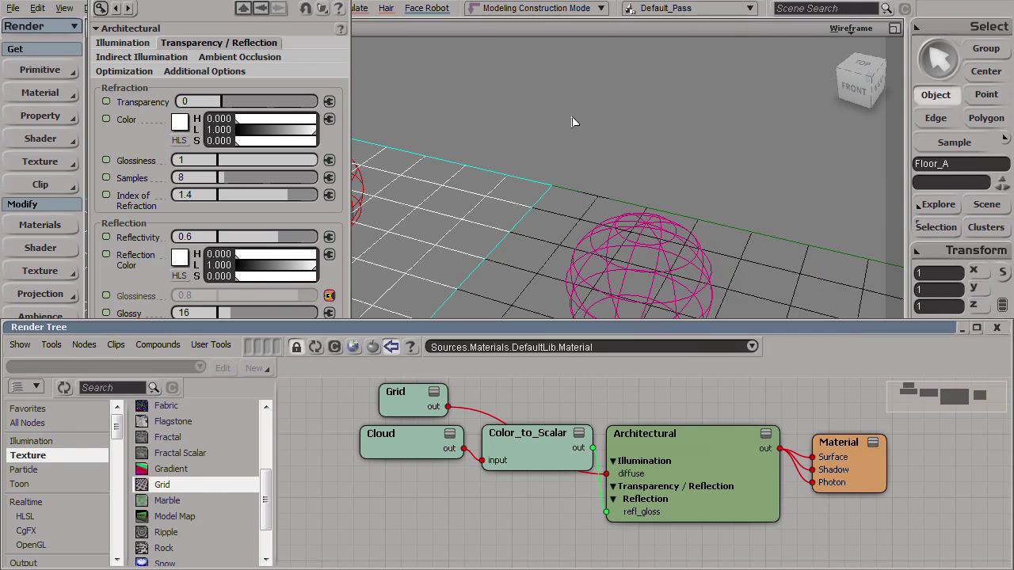
- Draw a render region over the floor to preview the grid, and select the Grid node
{"action": "left_click_drag", "start_coordinate": [354, 89], "coordinate": [569, 290]}
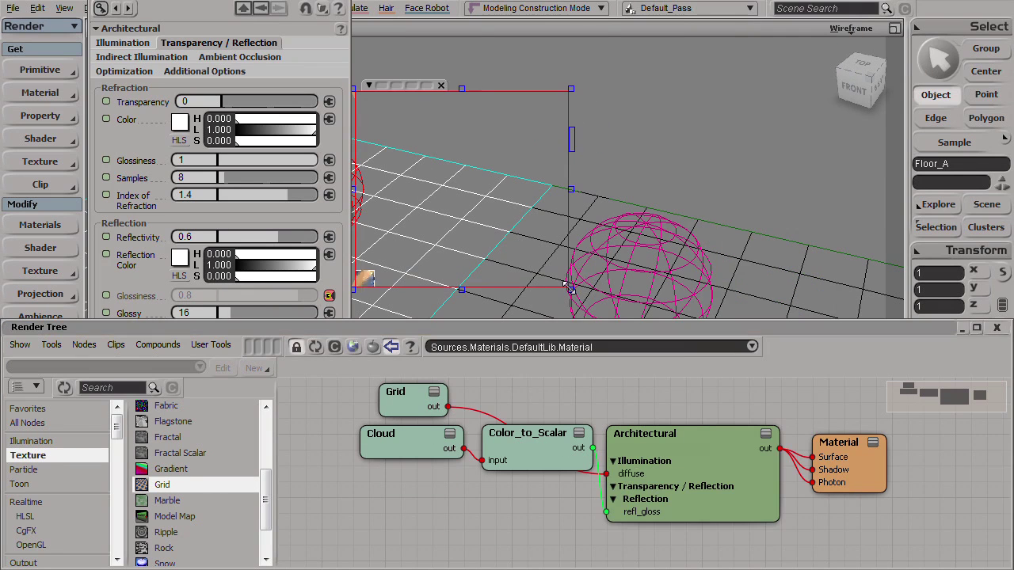
{"action": "left_click", "coordinate": [394, 412]}
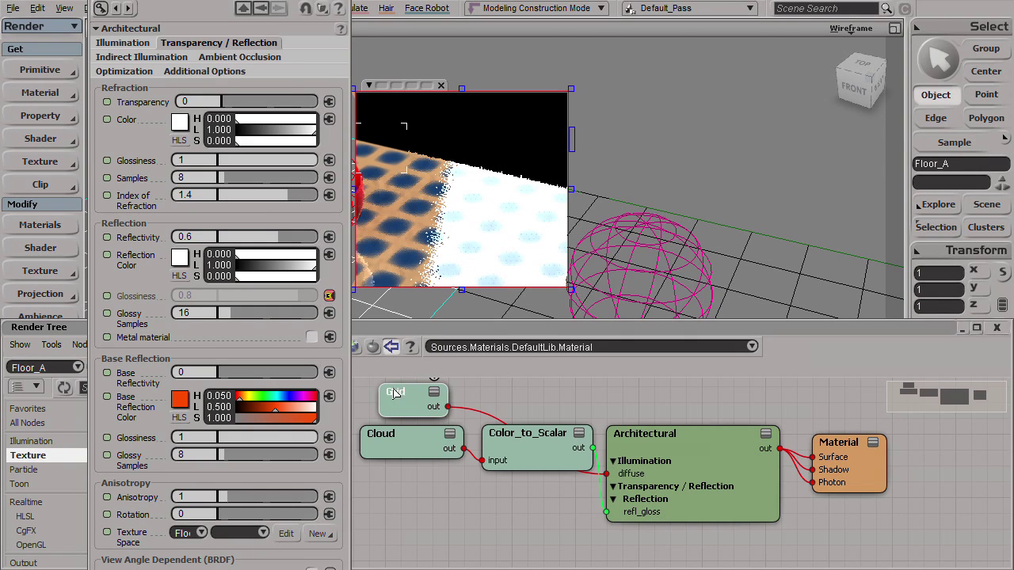
{"action": "double_click", "coordinate": [394, 393]}
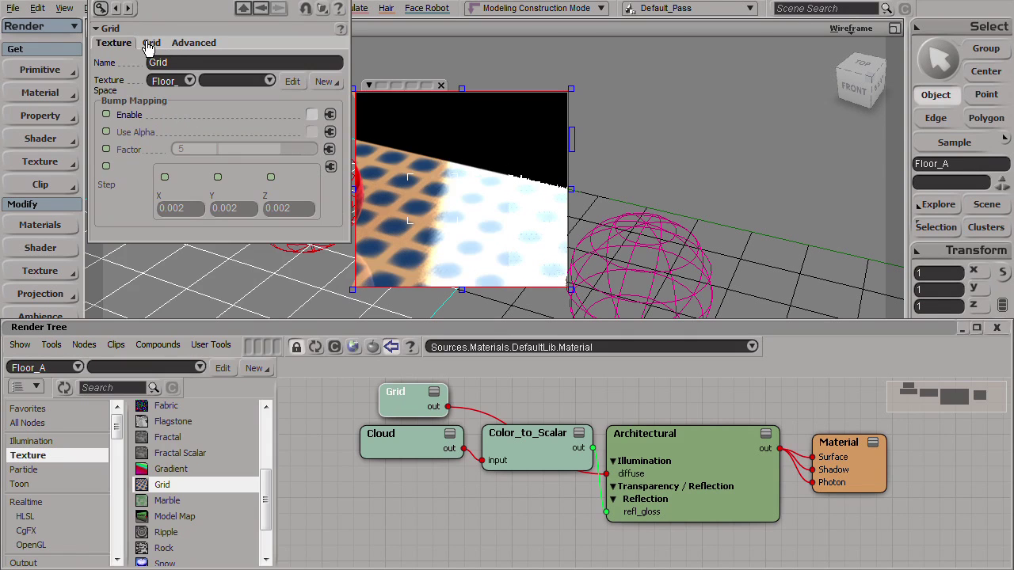
- Set the Grid pattern's Width U and V to 0.01
{"action": "left_click", "coordinate": [151, 44]}
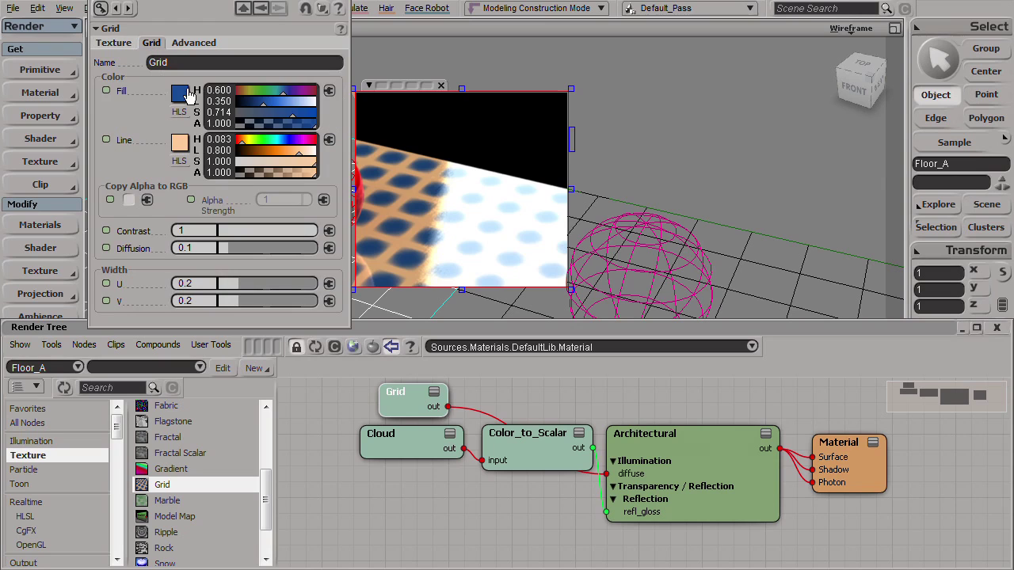
{"action": "left_click", "coordinate": [193, 248]}
{"action": "left_click", "coordinate": [191, 285]}
{"action": "type", "text": ".01"}
{"action": "key", "text": "Tab"}
{"action": "type", "text": ".01"}
{"action": "key", "text": "Return"}
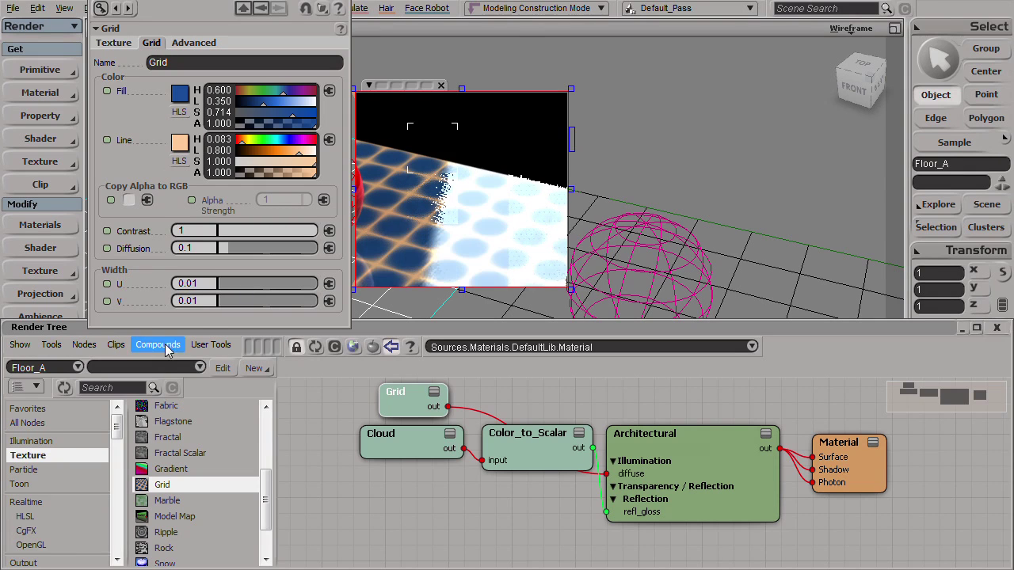
- Change Width U and V to 0.025 and Diffusion to 0.005
{"action": "left_click", "coordinate": [195, 286]}
{"action": "type", "text": "0.025"}
{"action": "key", "text": "Tab"}
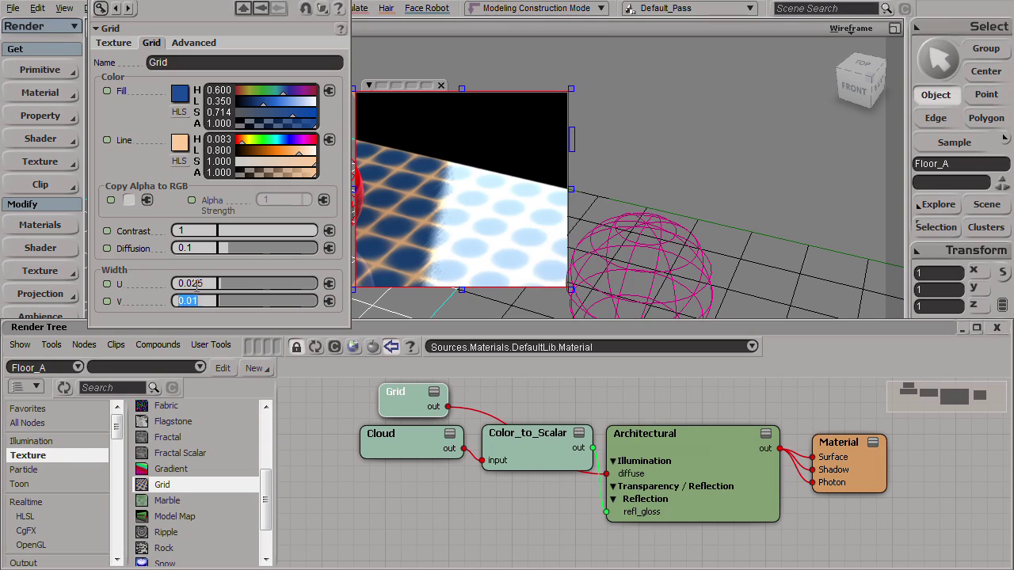
{"action": "type", "text": "0.025"}
{"action": "key", "text": "Return"}
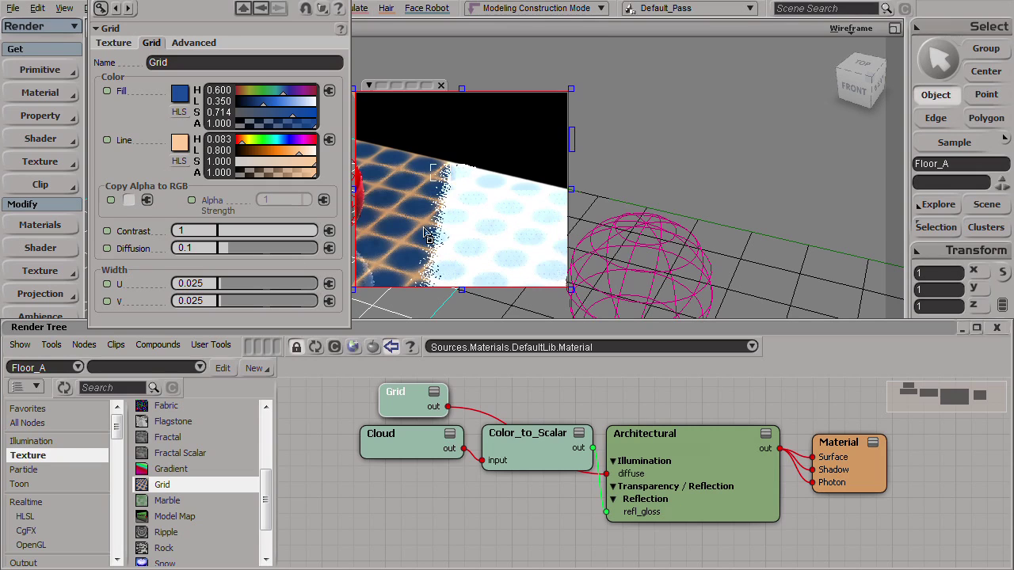
{"action": "left_click", "coordinate": [199, 249]}
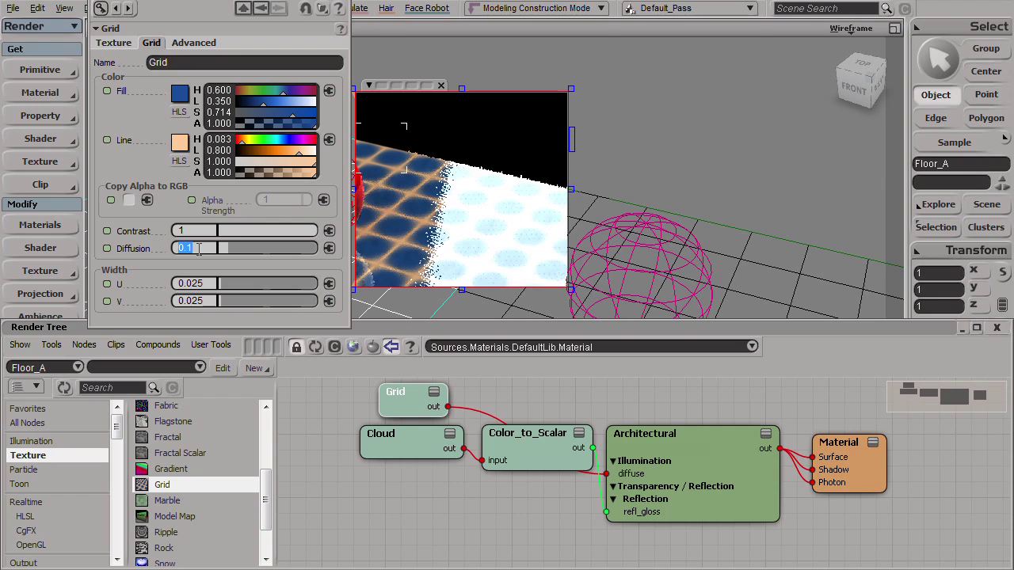
{"action": "type", "text": "0.005"}
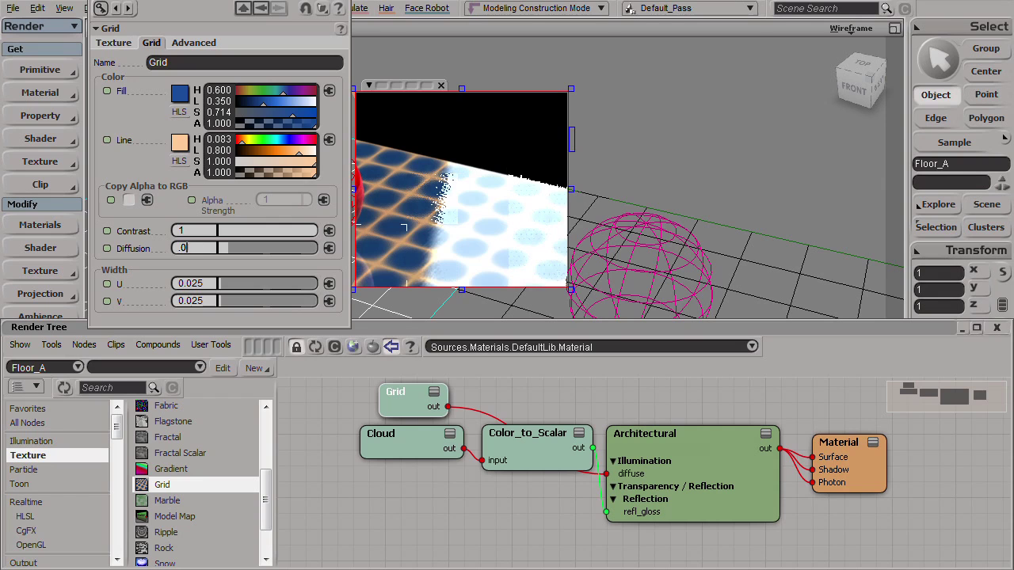
{"action": "key", "text": "Return"}
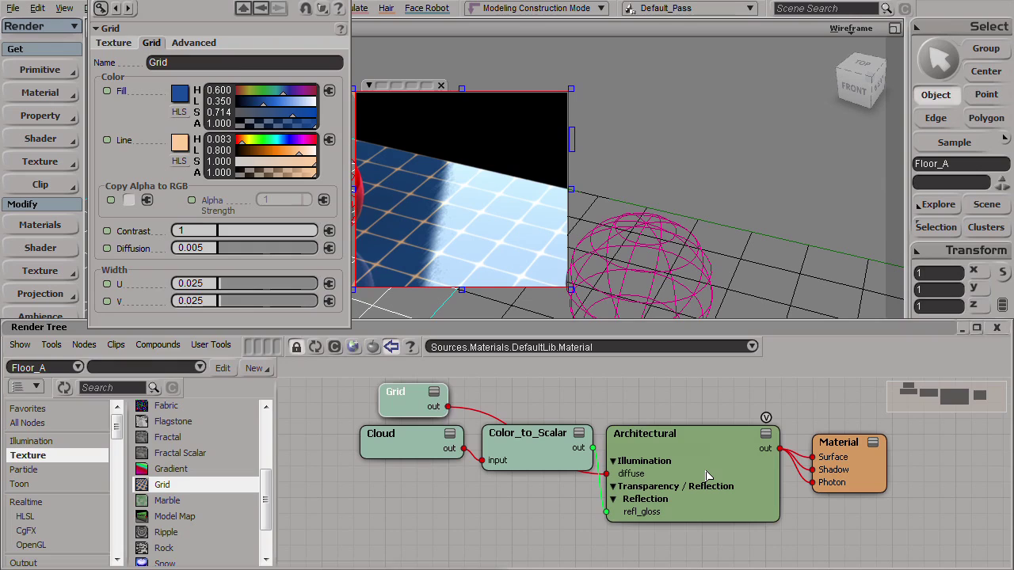
{"action": "double_click", "coordinate": [745, 441]}
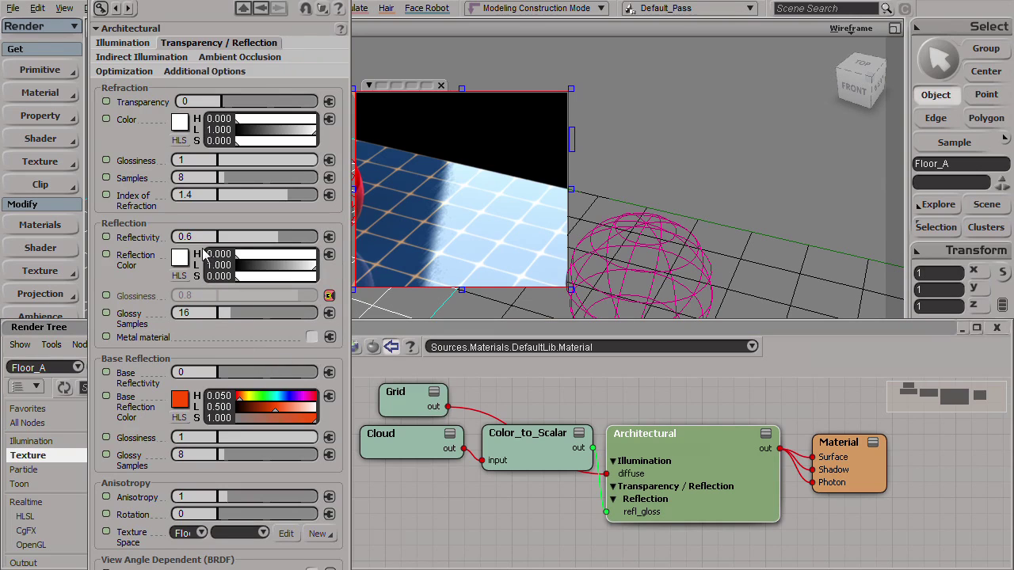
- Raise Architectural Reflectivity to 1 and compare the floor render against a stored snapshot
{"action": "left_click_drag", "start_coordinate": [281, 236], "coordinate": [351, 239]}
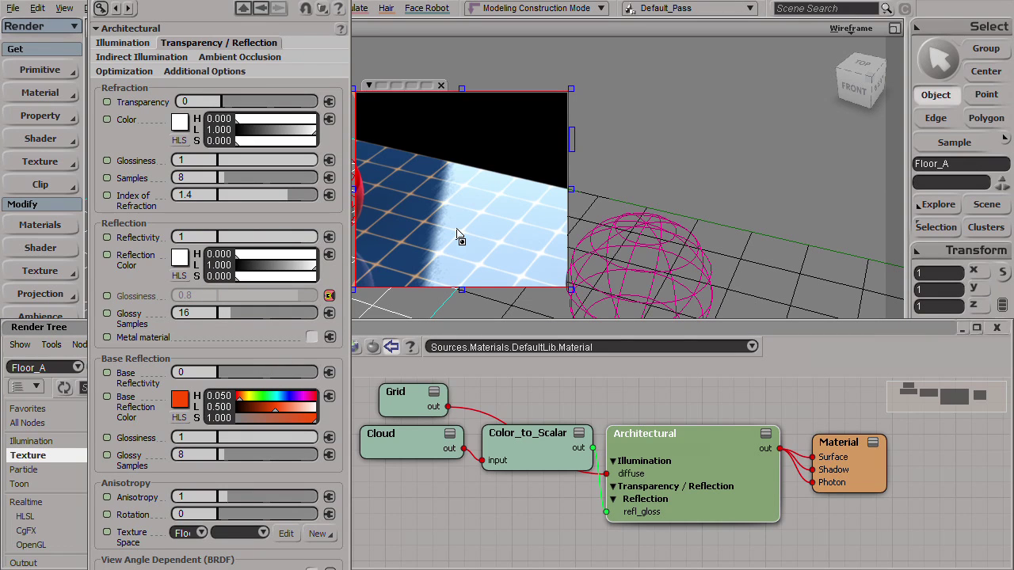
{"action": "left_click", "coordinate": [382, 86]}
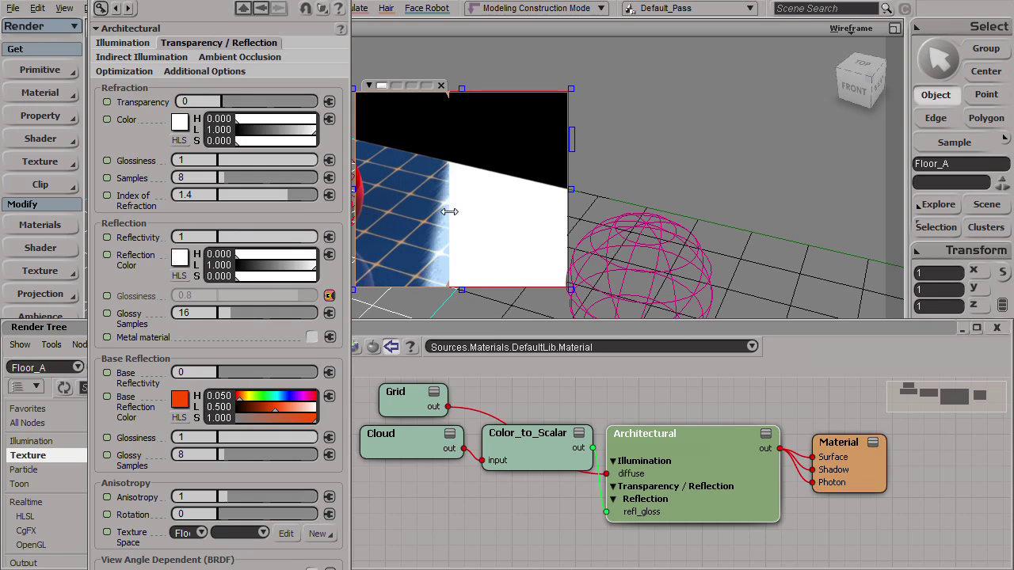
{"action": "mouse_move", "coordinate": [361, 217]}
{"action": "left_mouse_down"}
{"action": "mouse_move", "coordinate": [443, 198]}
{"action": "mouse_move", "coordinate": [351, 213]}
{"action": "left_mouse_up"}
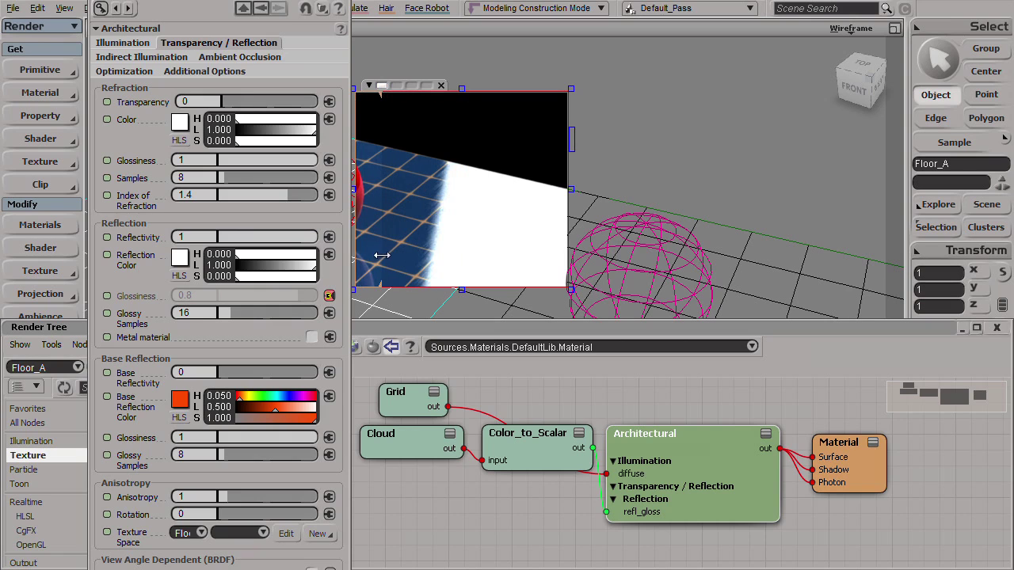
- Set Reflectivity back to 0.6 and reflection colour lightness to 1.5
{"action": "left_click", "coordinate": [220, 238]}
{"action": "type", "text": "0.6"}
{"action": "key", "text": "Return"}
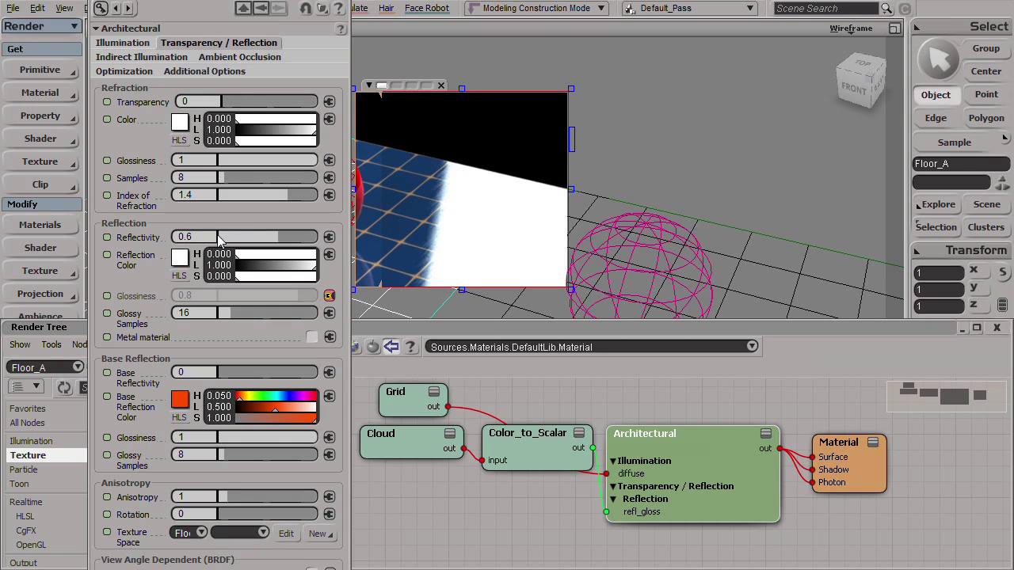
{"action": "left_click", "coordinate": [210, 264]}
{"action": "type", "text": "1.5"}
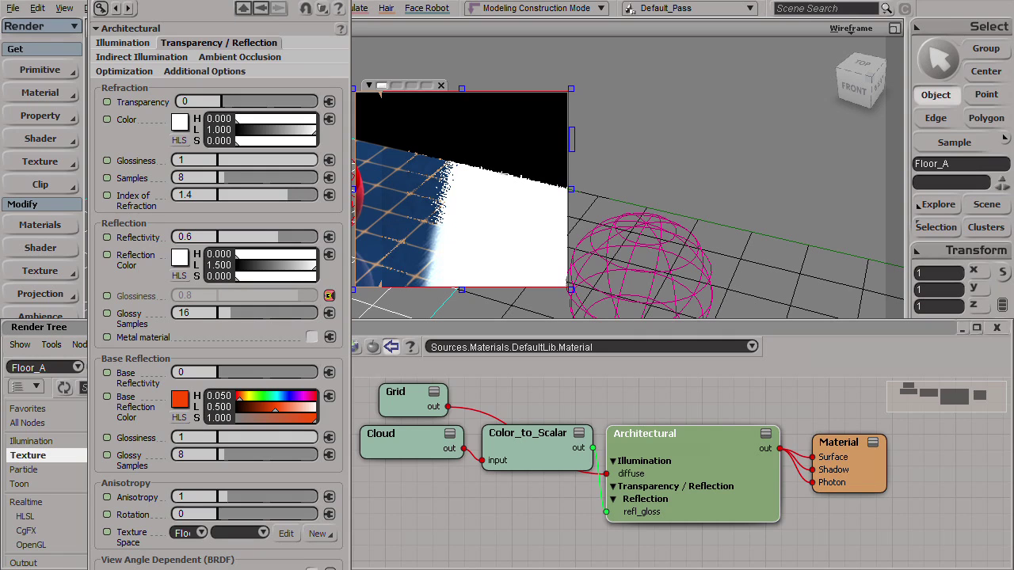
- Move the property editor aside, widen the floor preview, and shift the before/after split
{"action": "left_click_drag", "start_coordinate": [238, 9], "coordinate": [164, 9]}
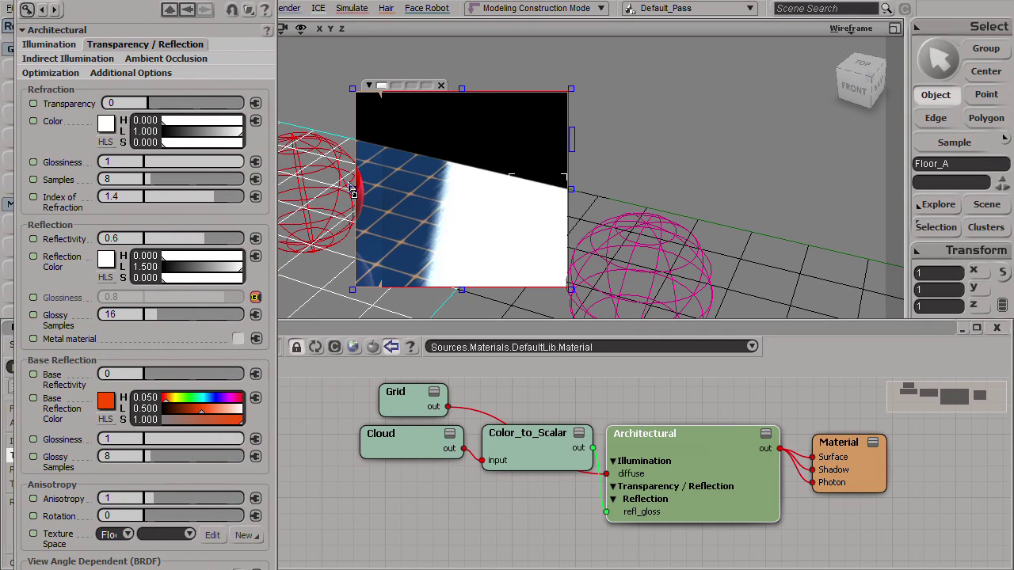
{"action": "left_click_drag", "start_coordinate": [351, 187], "coordinate": [297, 193]}
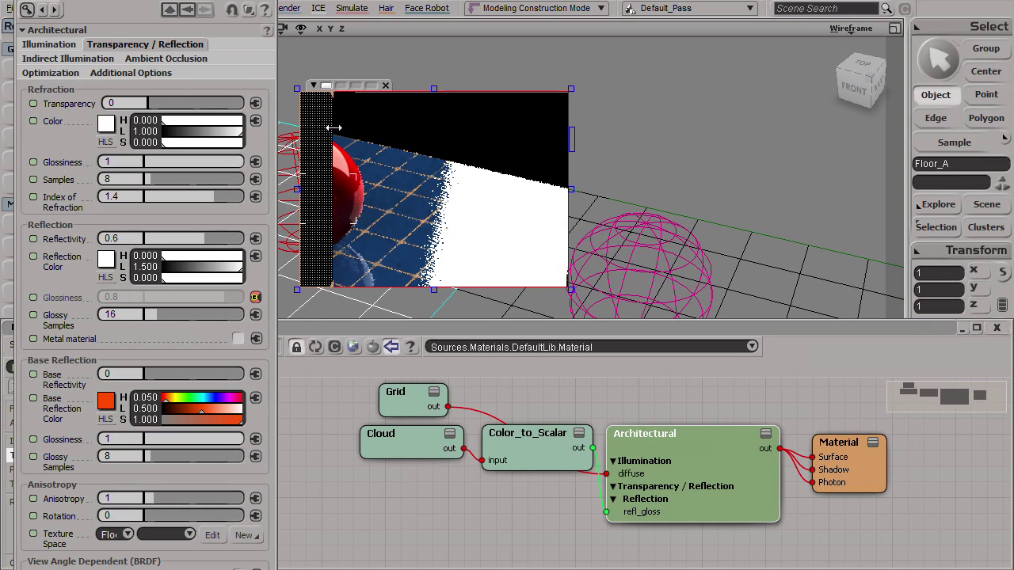
{"action": "mouse_move", "coordinate": [334, 127]}
{"action": "left_mouse_down"}
{"action": "mouse_move", "coordinate": [419, 129]}
{"action": "mouse_move", "coordinate": [317, 136]}
{"action": "mouse_move", "coordinate": [336, 139]}
{"action": "left_mouse_up"}
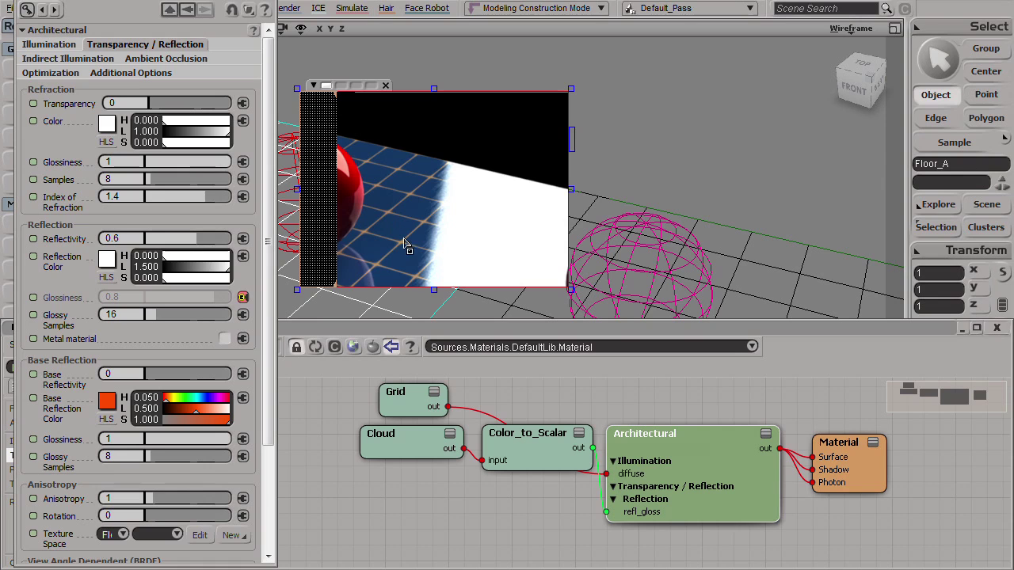
- Open the full render tree with its node library
{"action": "key", "text": "7"}
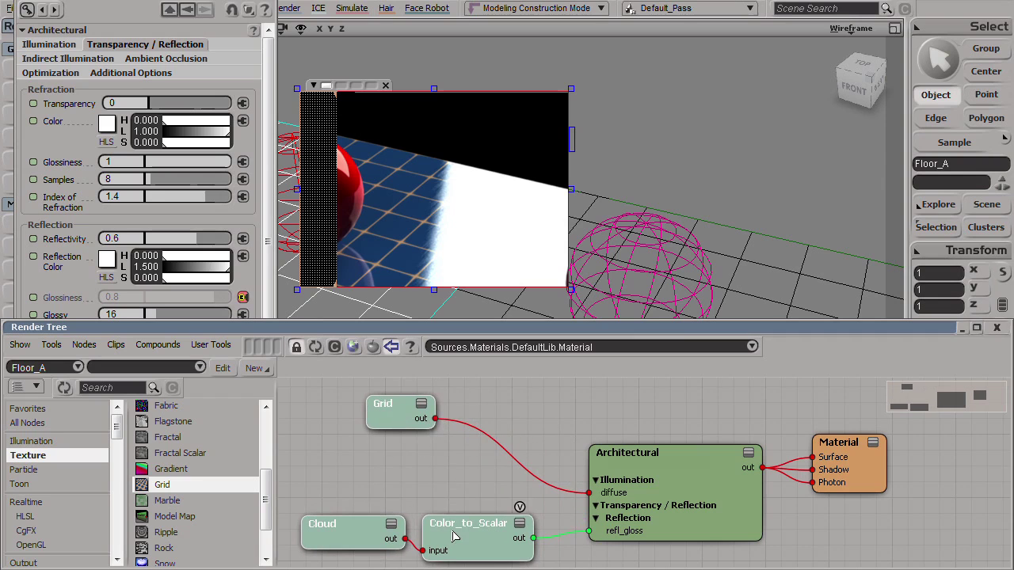
- Reposition the Grid node and duplicate it as Grid1 placed below the original
{"action": "left_click_drag", "start_coordinate": [393, 404], "coordinate": [440, 431]}
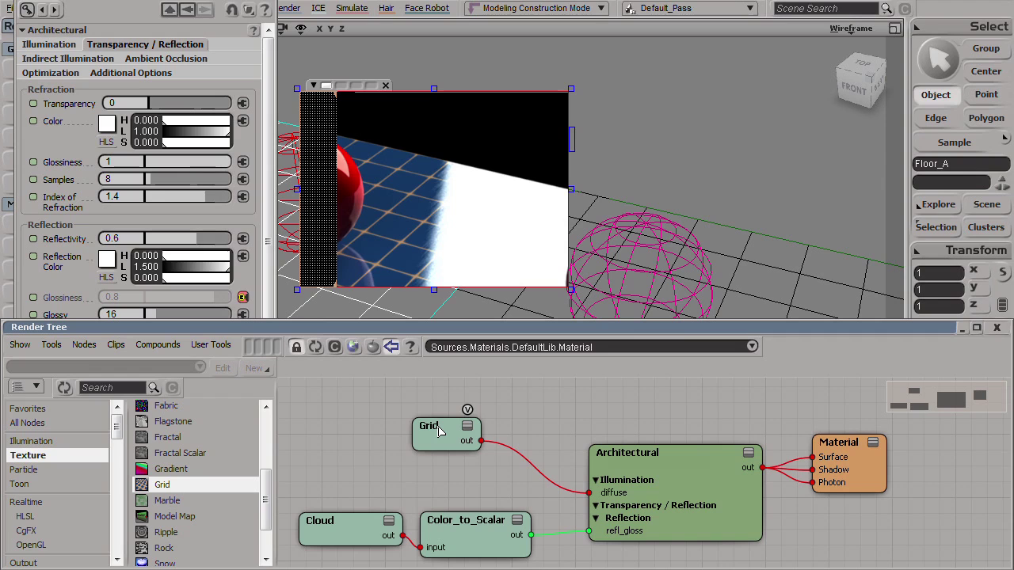
{"action": "left_click_drag", "start_coordinate": [441, 443], "coordinate": [438, 437]}
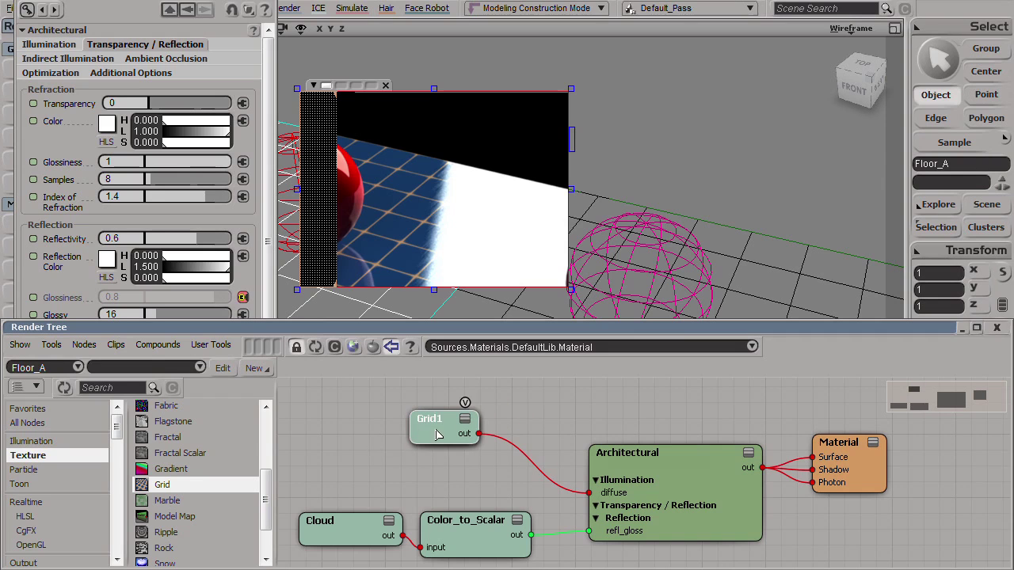
{"action": "key", "text": "ctrl+d"}
{"action": "left_click_drag", "start_coordinate": [445, 474], "coordinate": [448, 477]}
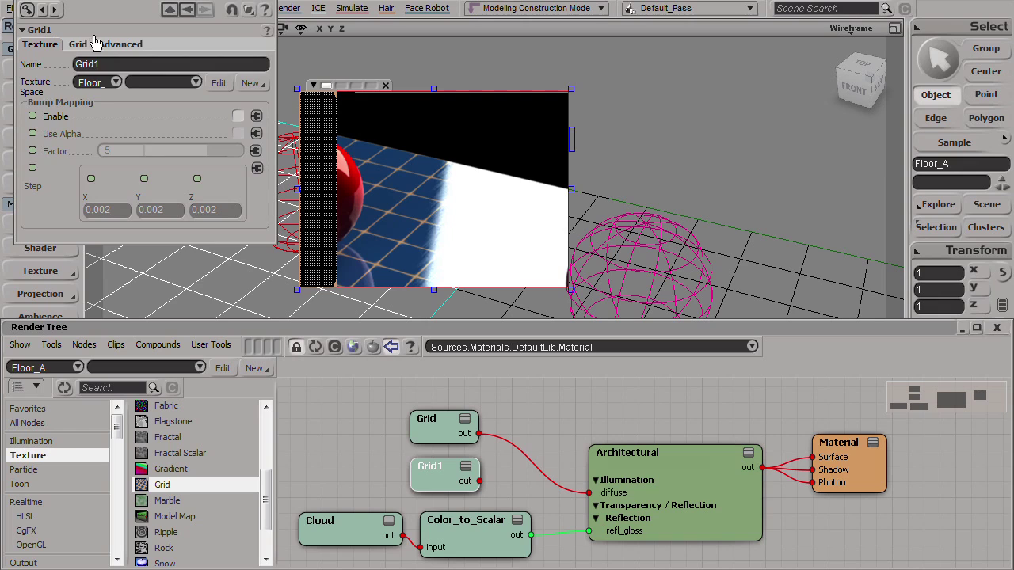
- Give Grid1 a white fill and black lines and connect it to Architectural diffuse
{"action": "left_click", "coordinate": [77, 44]}
{"action": "left_click_drag", "start_coordinate": [209, 104], "coordinate": [243, 104]}
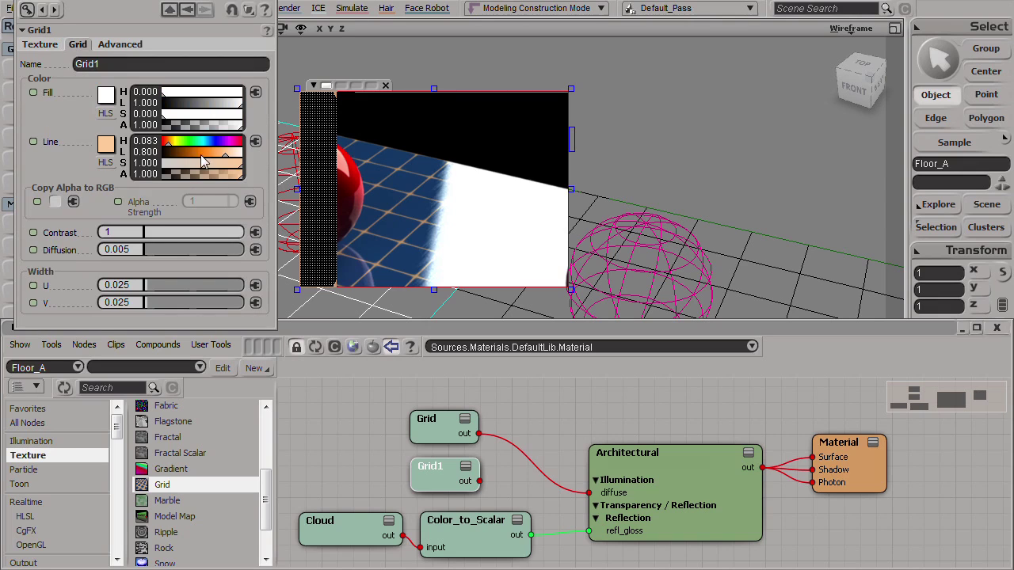
{"action": "left_click_drag", "start_coordinate": [208, 152], "coordinate": [119, 160]}
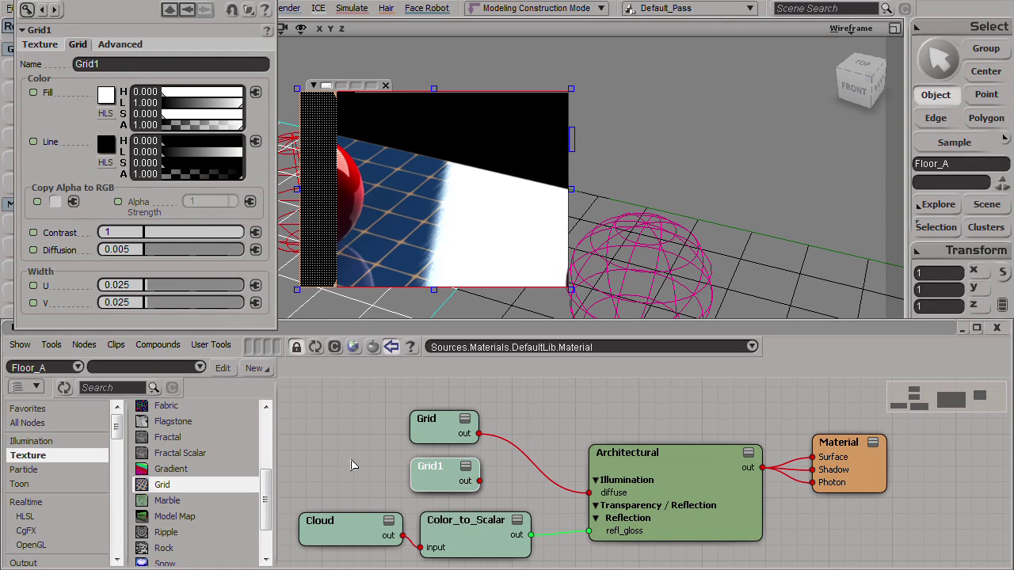
{"action": "left_click_drag", "start_coordinate": [479, 481], "coordinate": [594, 478]}
{"action": "left_click", "coordinate": [709, 16]}
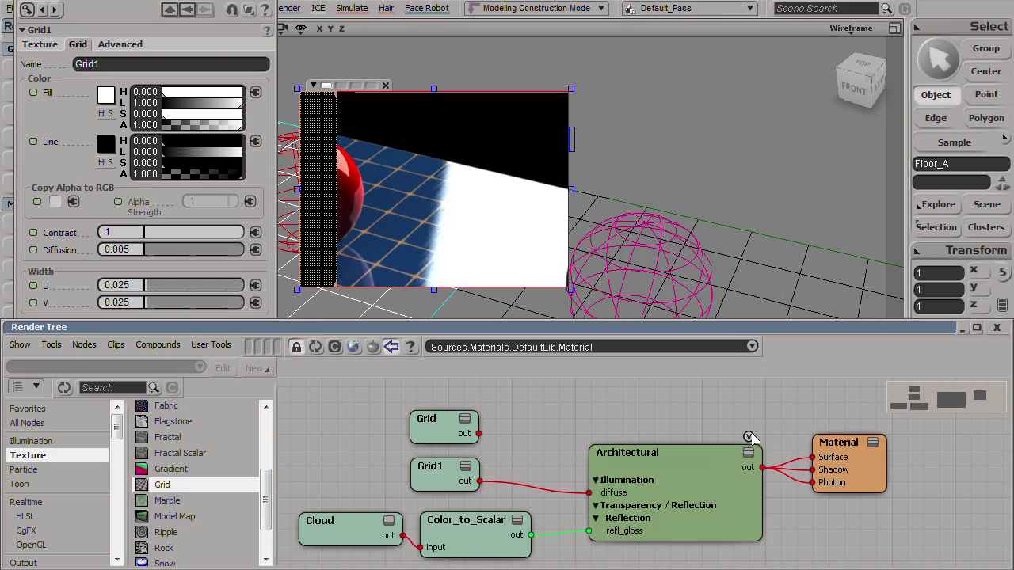
{"action": "left_click", "coordinate": [748, 438]}
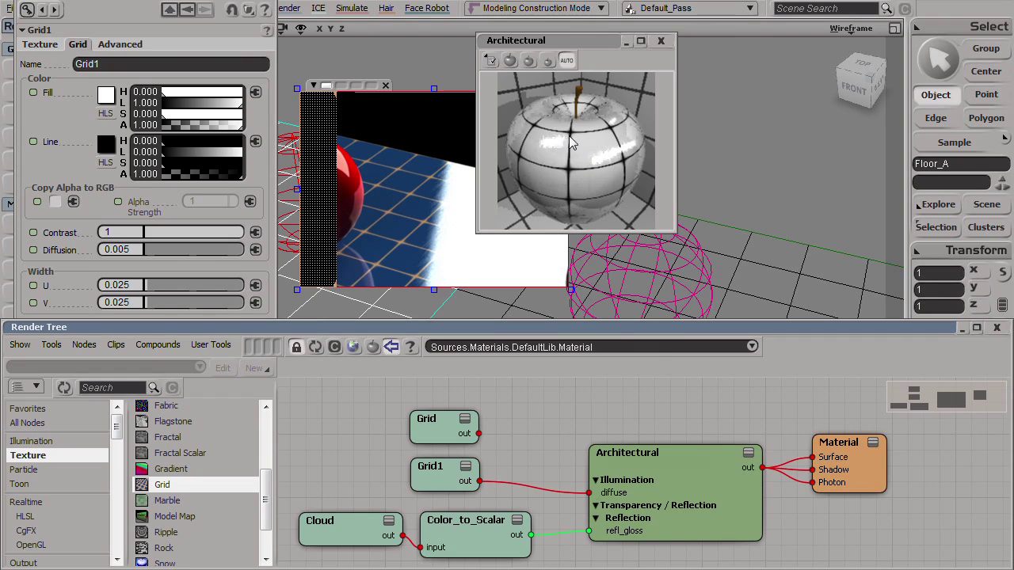
- Move Grid1 to the Architectural reflection colour input and reconnect the original Grid to diffuse
{"action": "left_click", "coordinate": [478, 481]}
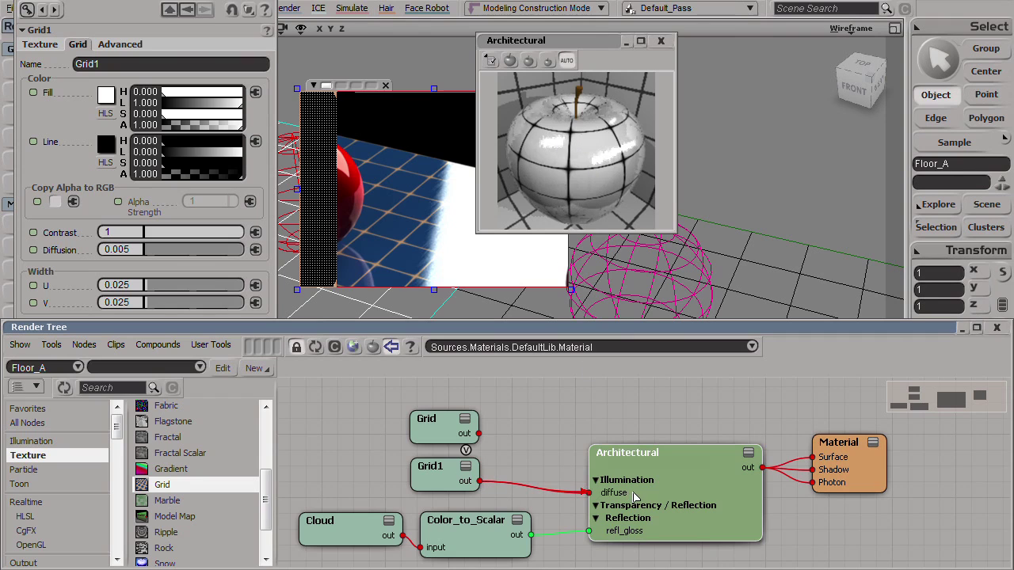
{"action": "left_click_drag", "start_coordinate": [633, 497], "coordinate": [635, 497]}
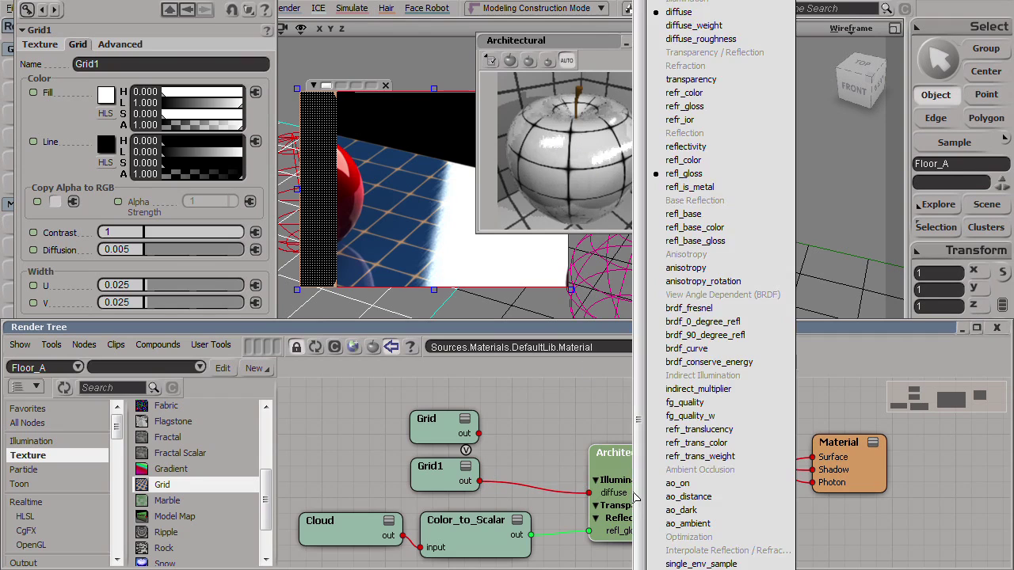
{"action": "left_click", "coordinate": [711, 173]}
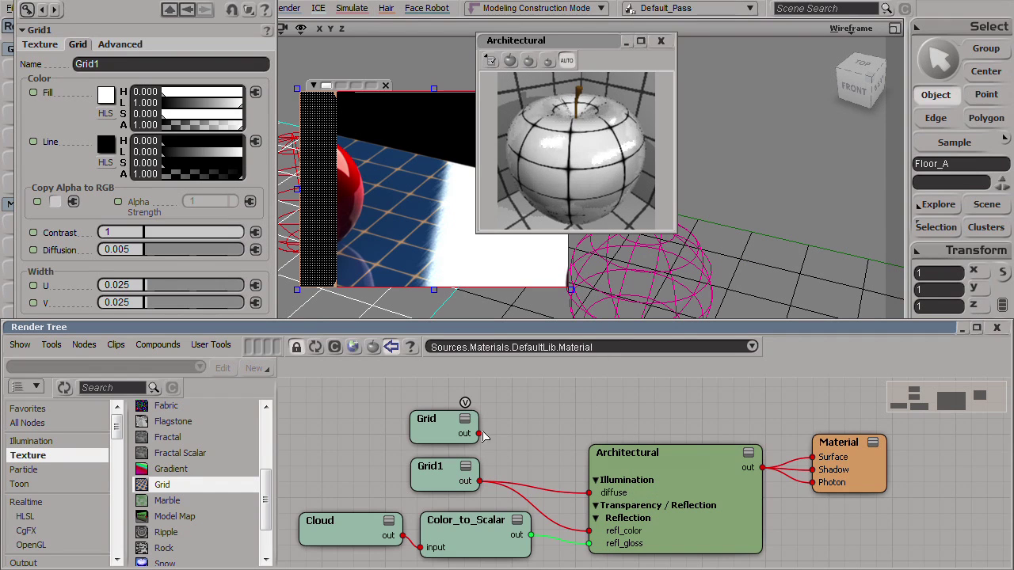
{"action": "left_click_drag", "start_coordinate": [484, 435], "coordinate": [622, 485]}
{"action": "left_click", "coordinate": [634, 11]}
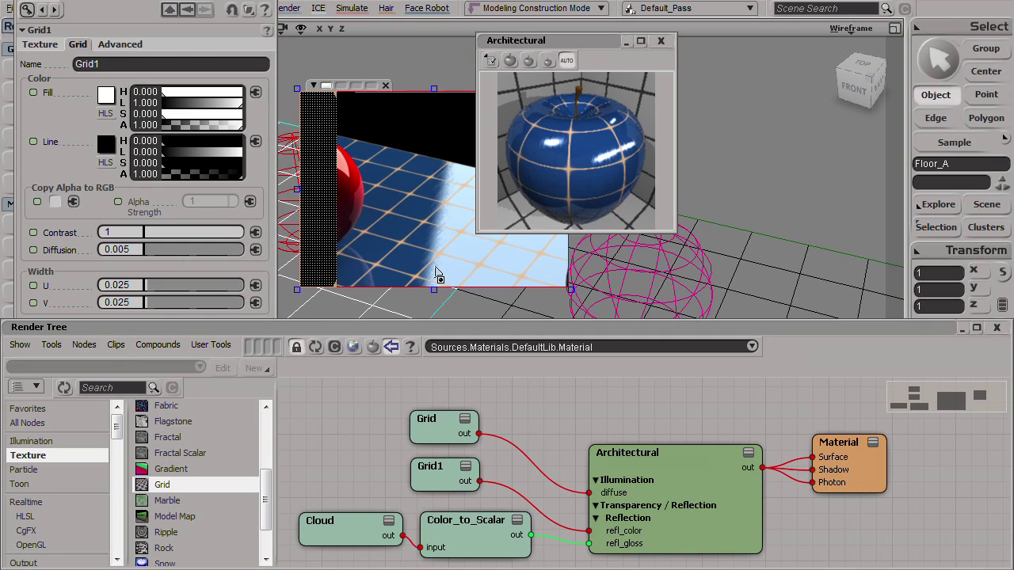
- Enable Bump Mapping on the blue Grid texture, then close its property page and the render region
{"action": "left_click", "coordinate": [432, 428]}
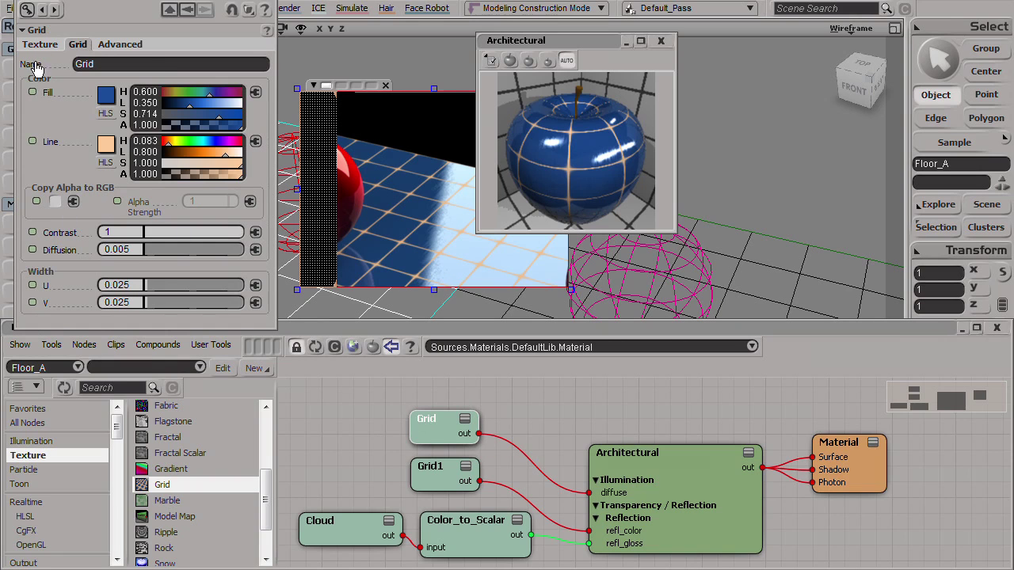
{"action": "left_click", "coordinate": [40, 44]}
{"action": "left_click", "coordinate": [237, 117]}
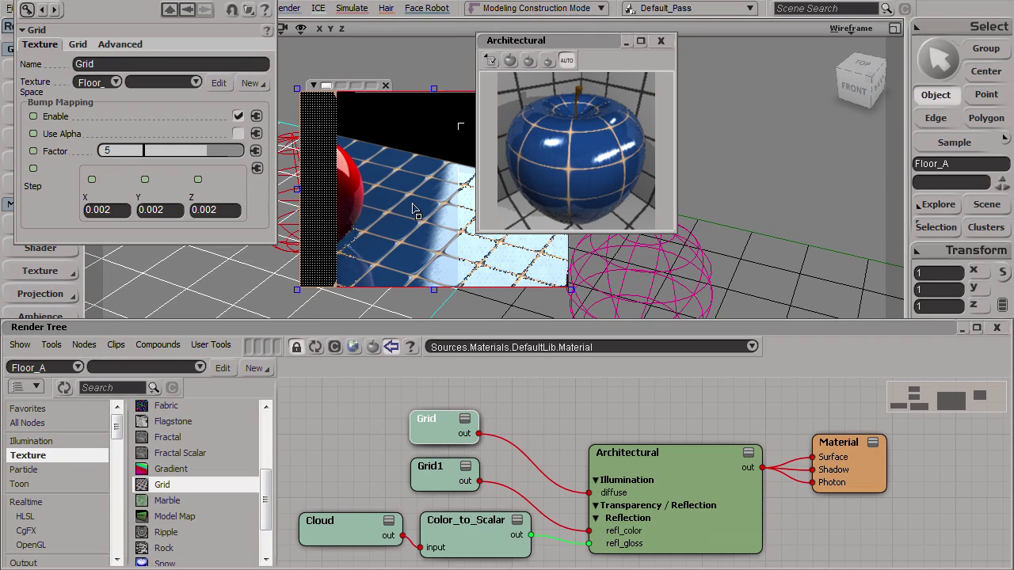
{"action": "left_click_drag", "start_coordinate": [578, 39], "coordinate": [778, 45]}
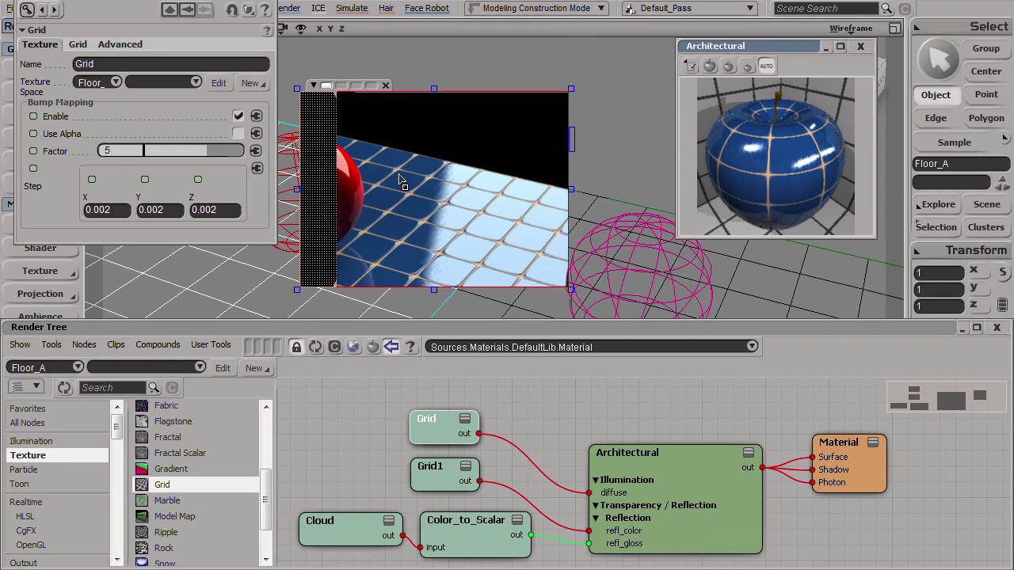
{"action": "key", "text": "Escape"}
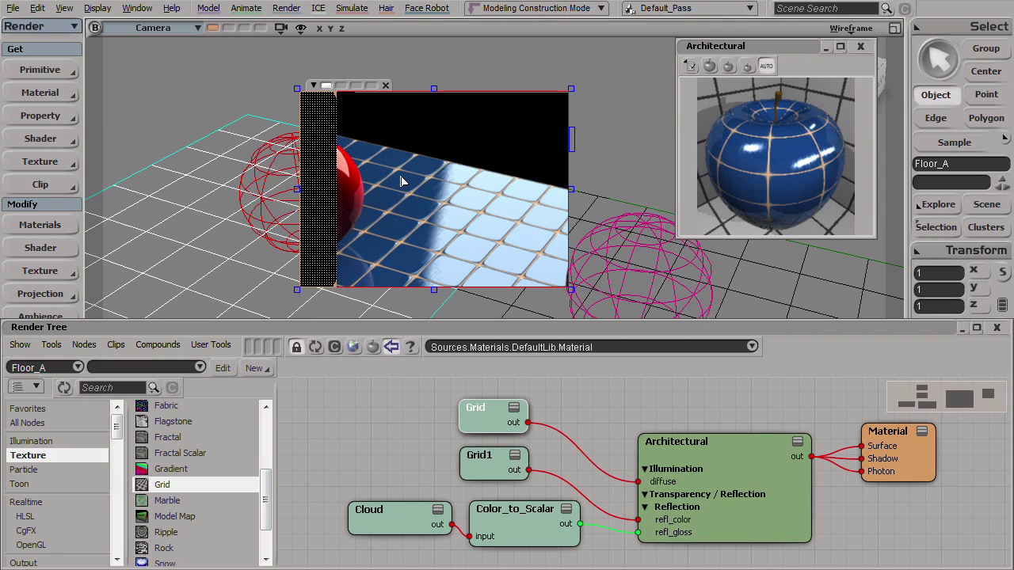
{"action": "key", "text": "q"}
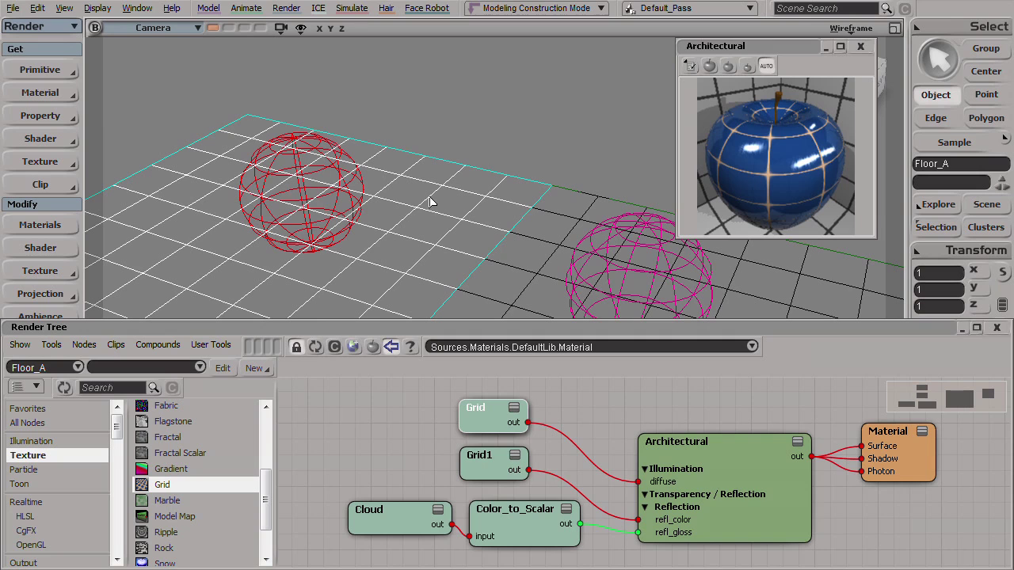
- Make Floor_A's material local and rename the new Material3 to Floor_a
{"action": "key", "text": "F3"}
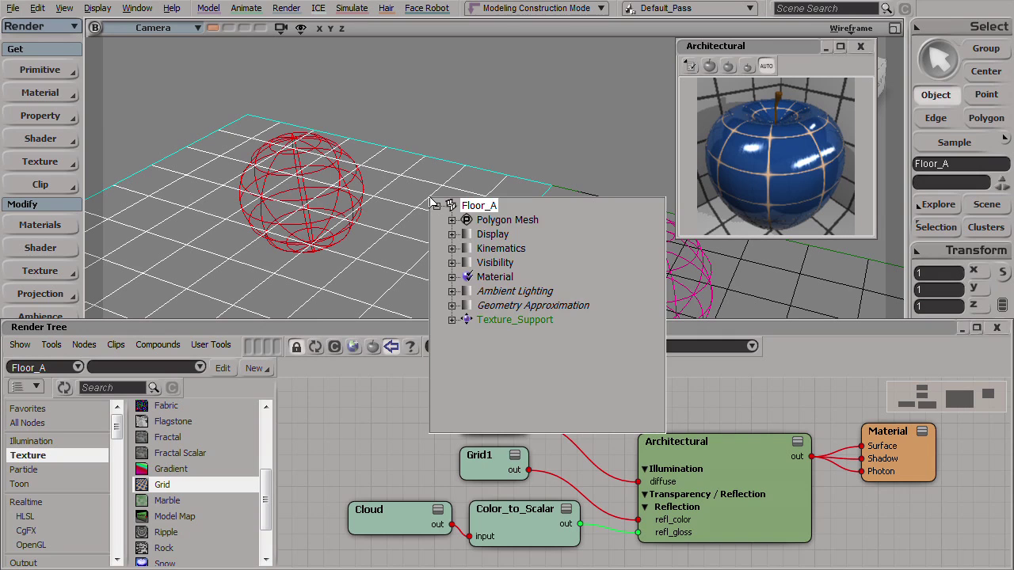
{"action": "left_click", "coordinate": [470, 279]}
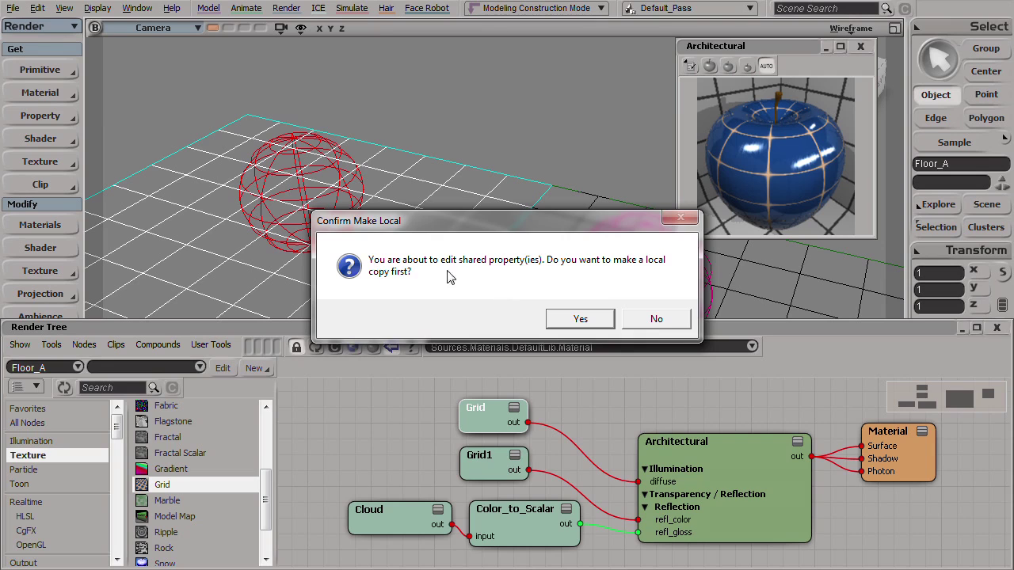
{"action": "left_click", "coordinate": [583, 322]}
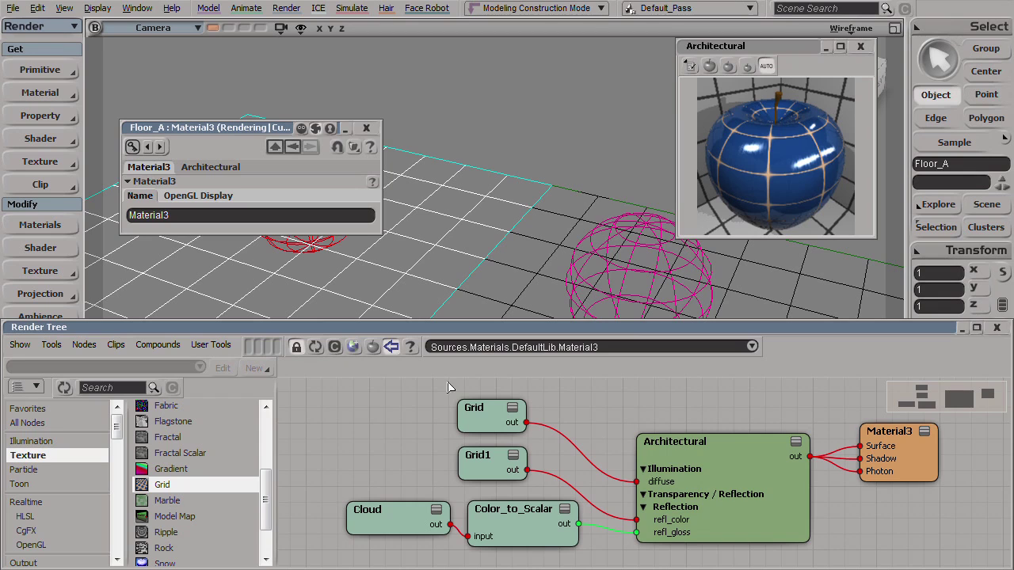
{"action": "left_click", "coordinate": [891, 440]}
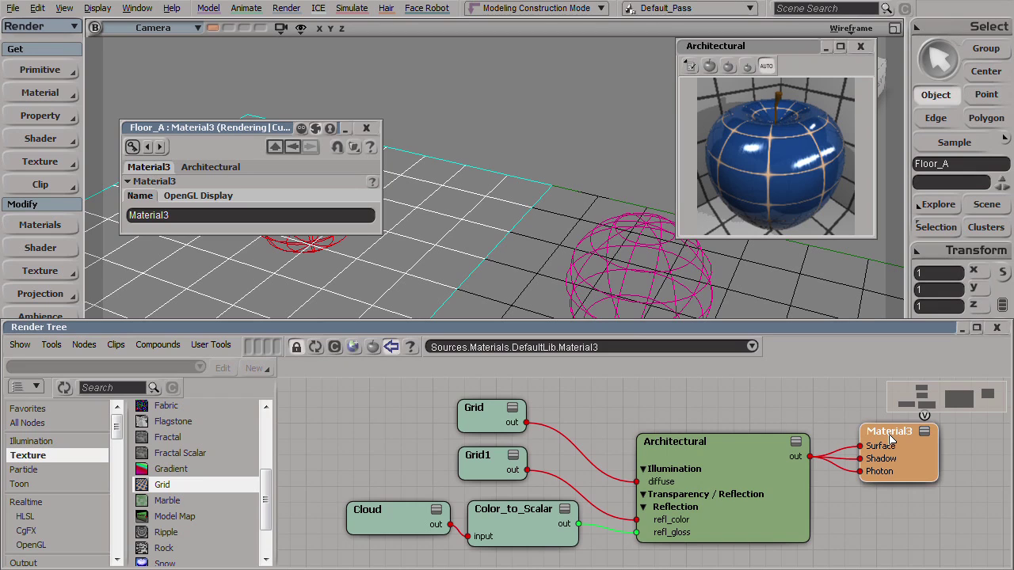
{"action": "double_click", "coordinate": [890, 437]}
{"action": "key", "text": "BackSpace"}
{"action": "type", "text": "Floor"}
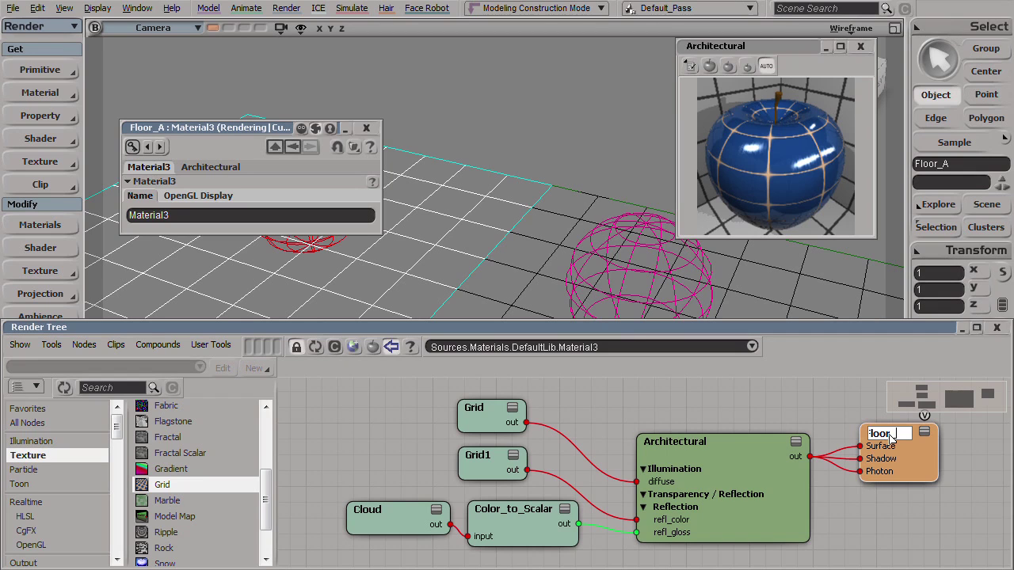
{"action": "type", "text": "_a"}
{"action": "key", "text": "Return"}
- Rename Floor_B's shared material to Floor_B, then reselect Floor_A
{"action": "left_click", "coordinate": [540, 236]}
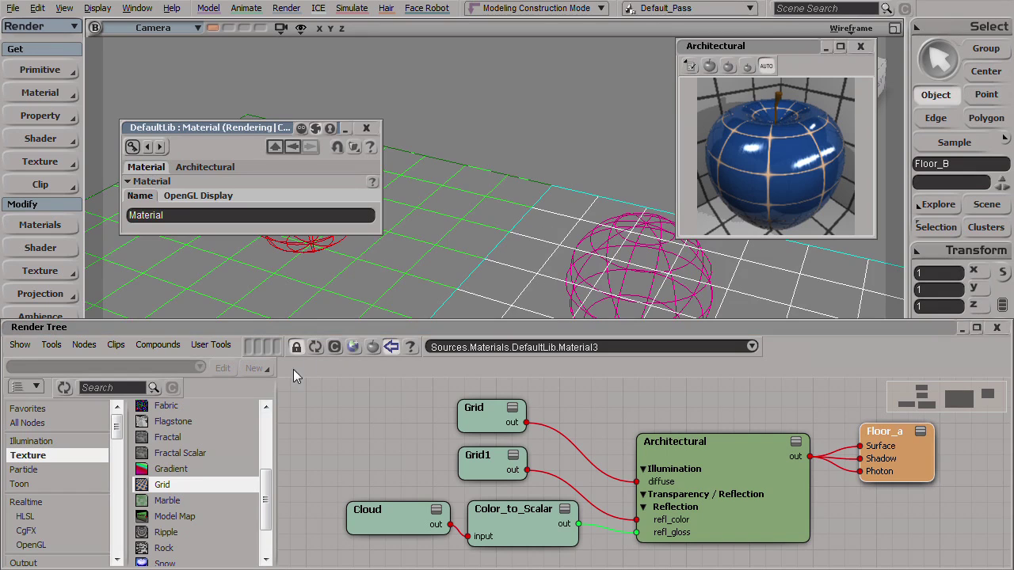
{"action": "double_click", "coordinate": [892, 436]}
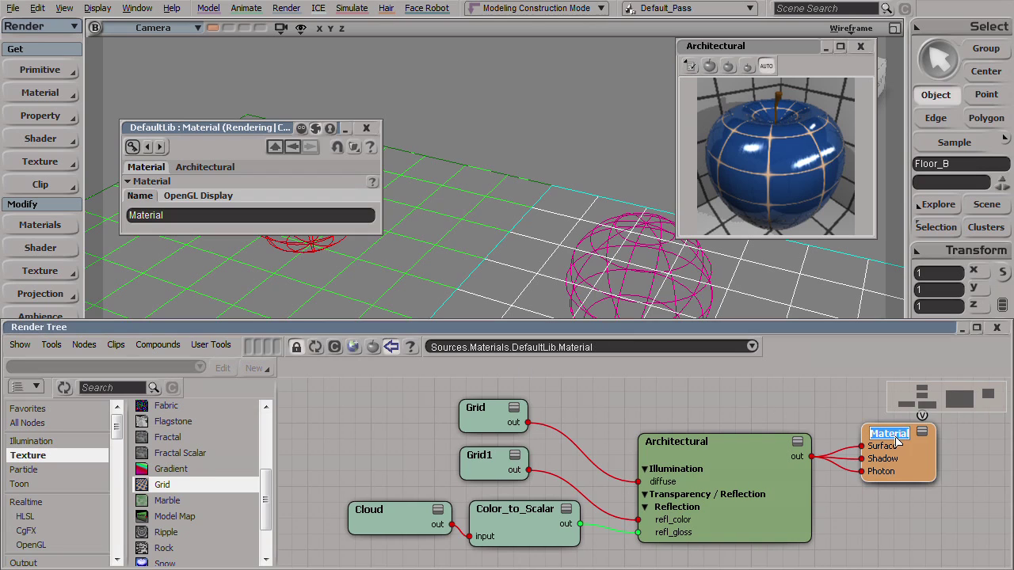
{"action": "key", "text": "BackSpace"}
{"action": "type", "text": "Floor_B"}
{"action": "key", "text": "Return"}
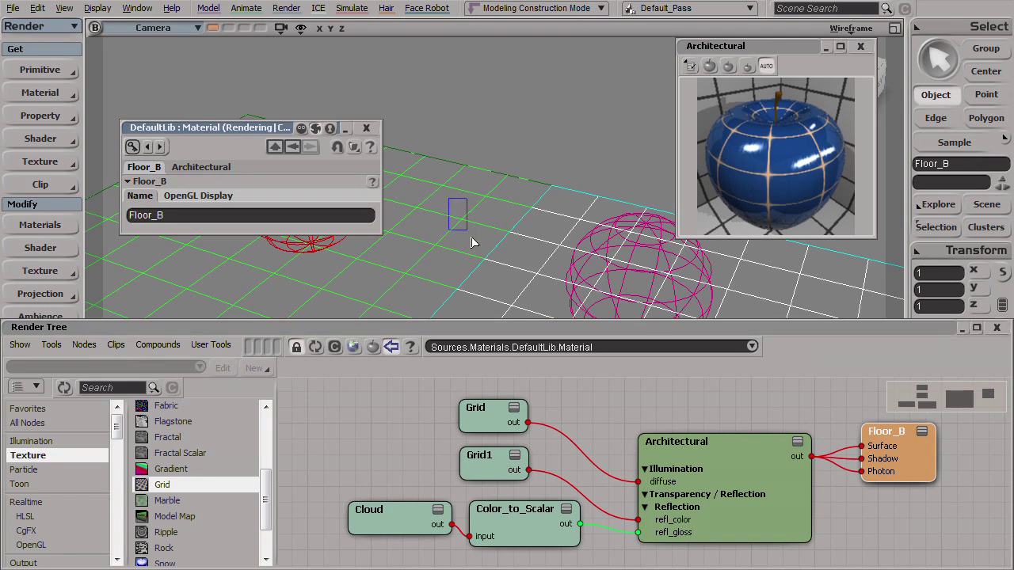
{"action": "left_click_drag", "start_coordinate": [471, 242], "coordinate": [472, 242]}
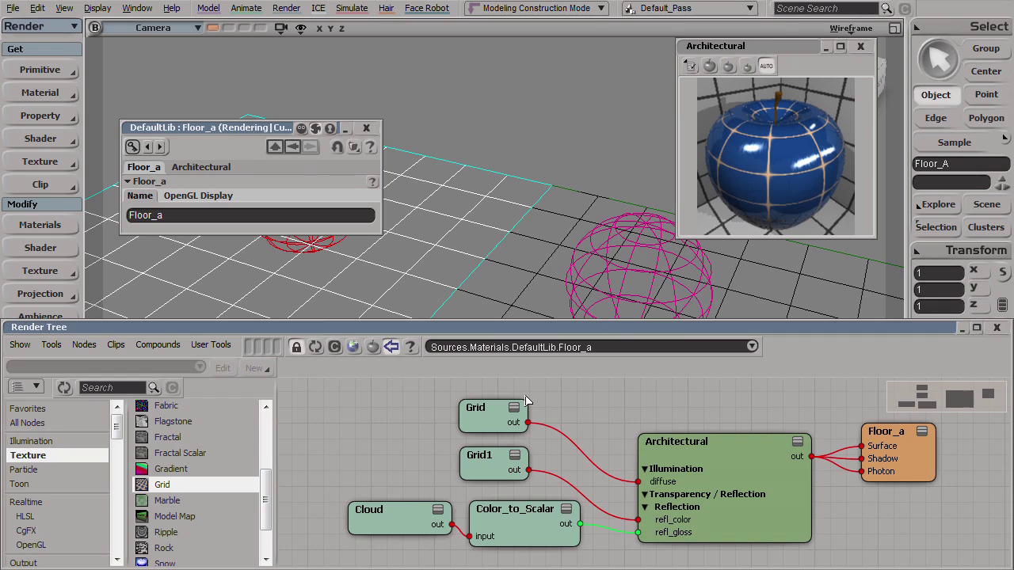
- Open Floor_a's Architectural shader, go to Illumination, and show the diffuse input's Blend with options
{"action": "double_click", "coordinate": [686, 475]}
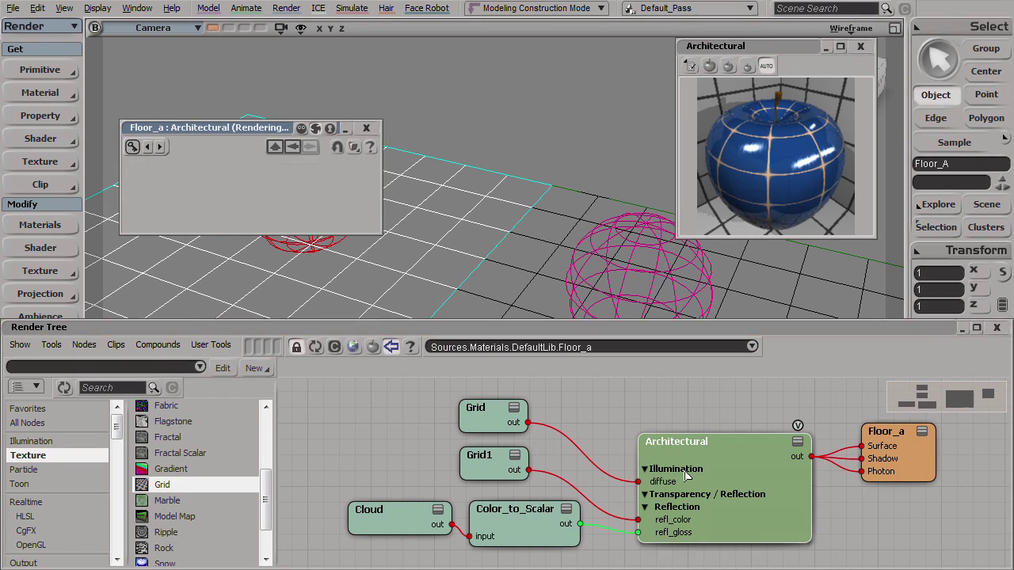
{"action": "left_click", "coordinate": [229, 181]}
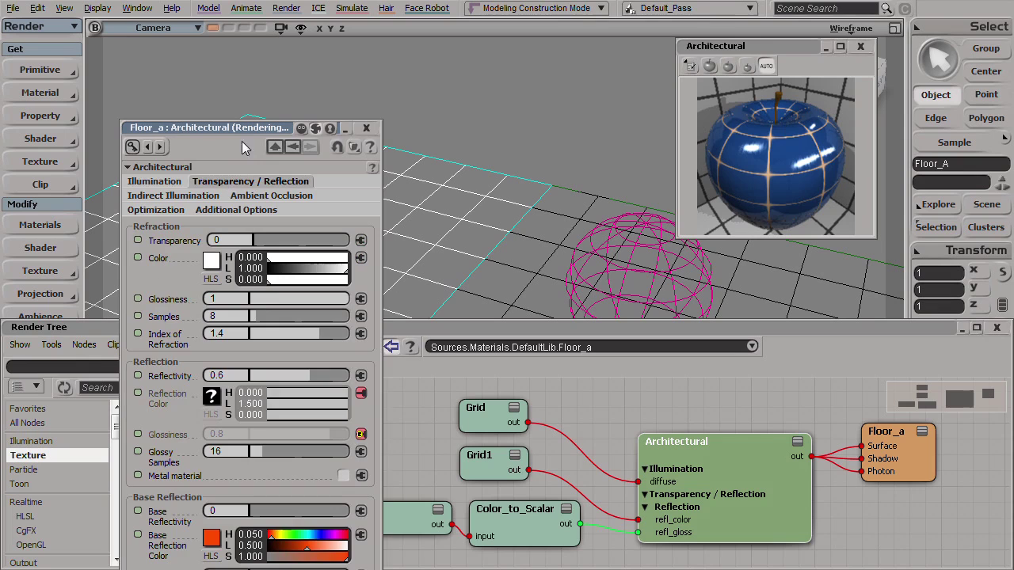
{"action": "left_click_drag", "start_coordinate": [252, 127], "coordinate": [240, 0]}
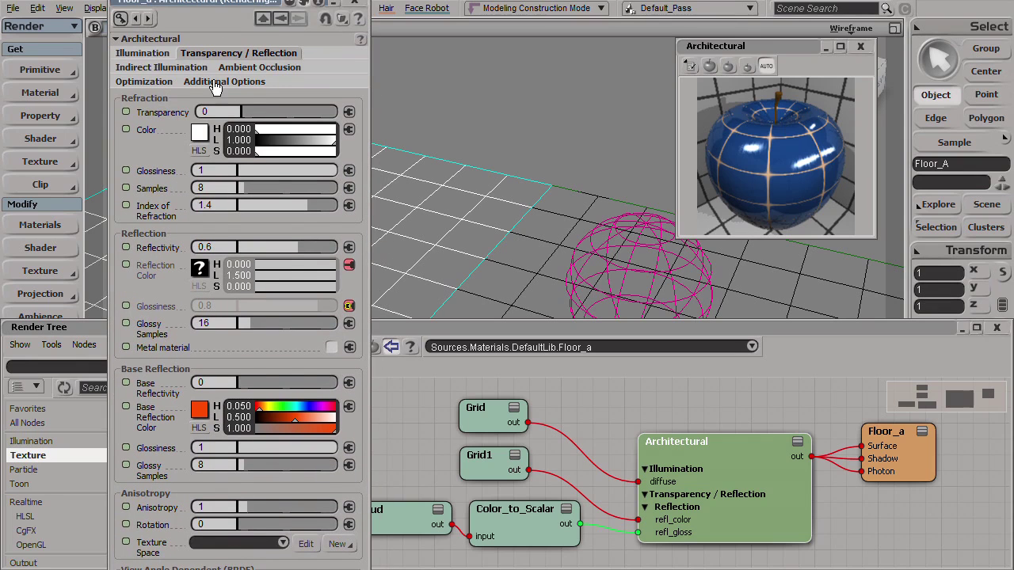
{"action": "left_click", "coordinate": [149, 56]}
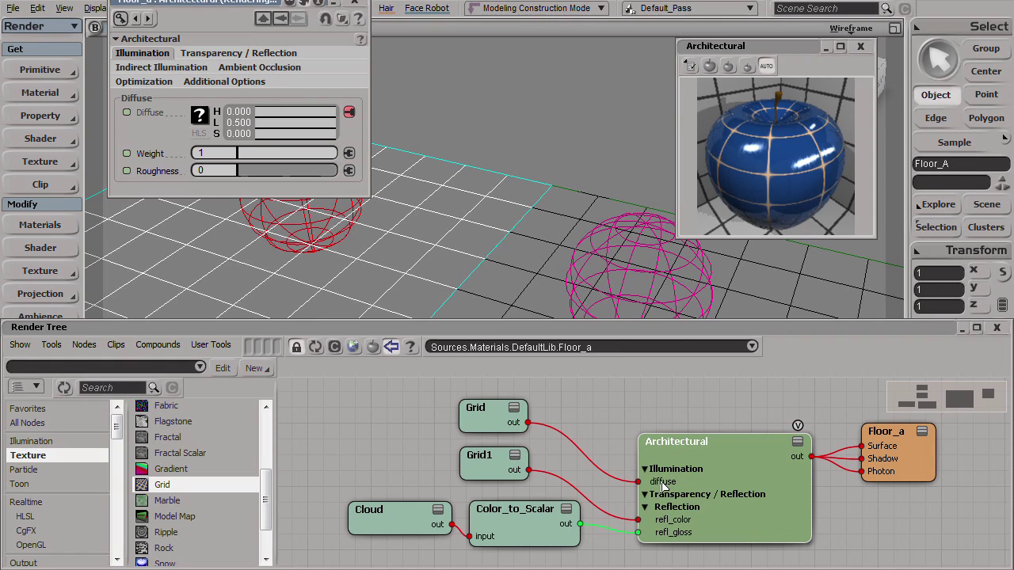
{"action": "left_click", "coordinate": [349, 113]}
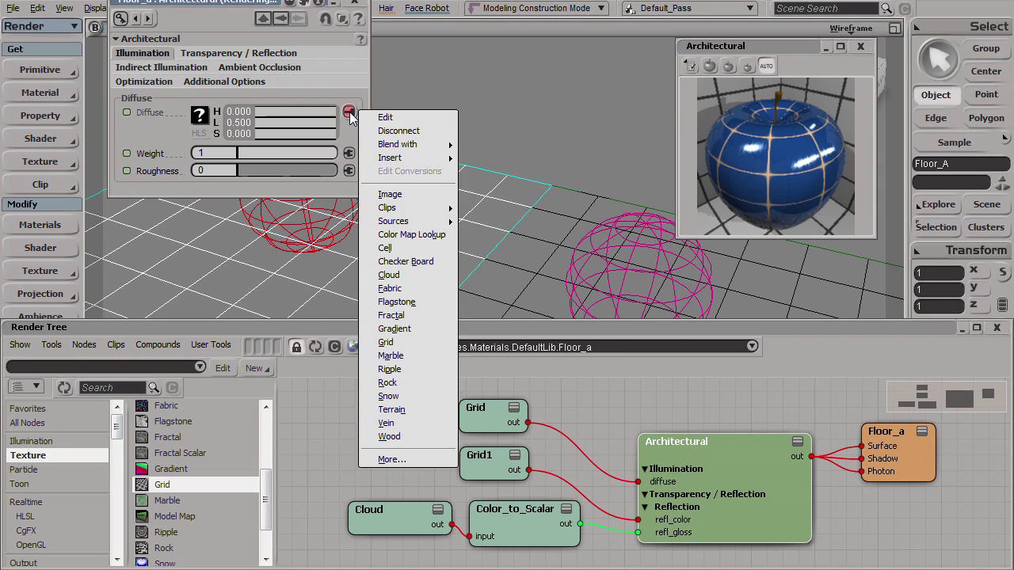
{"action": "mouse_move", "coordinate": [413, 147]}
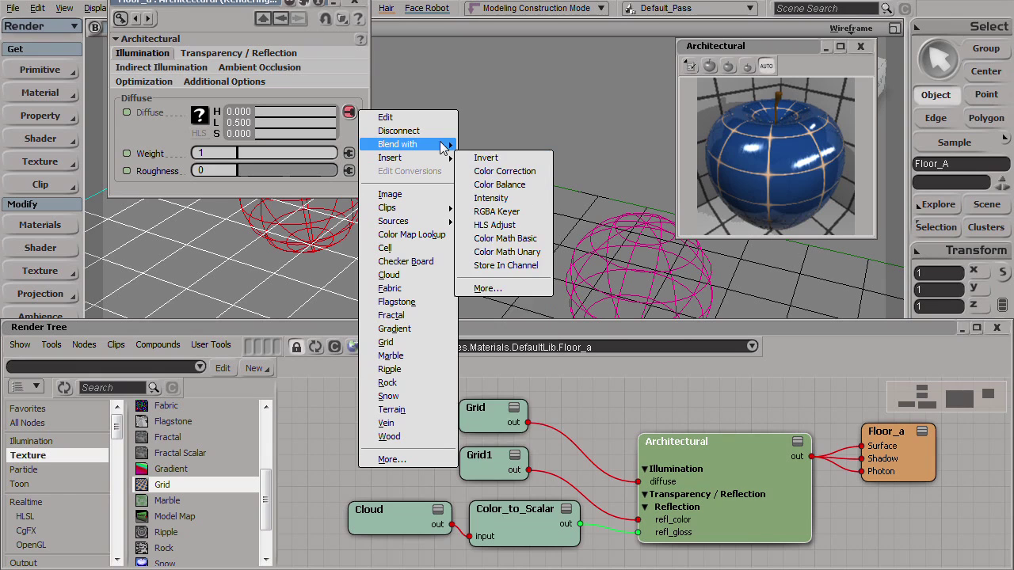
- Blend an Image texture into the diffuse colour, then auto-arrange the full-screen render tree
{"action": "left_click", "coordinate": [529, 226]}
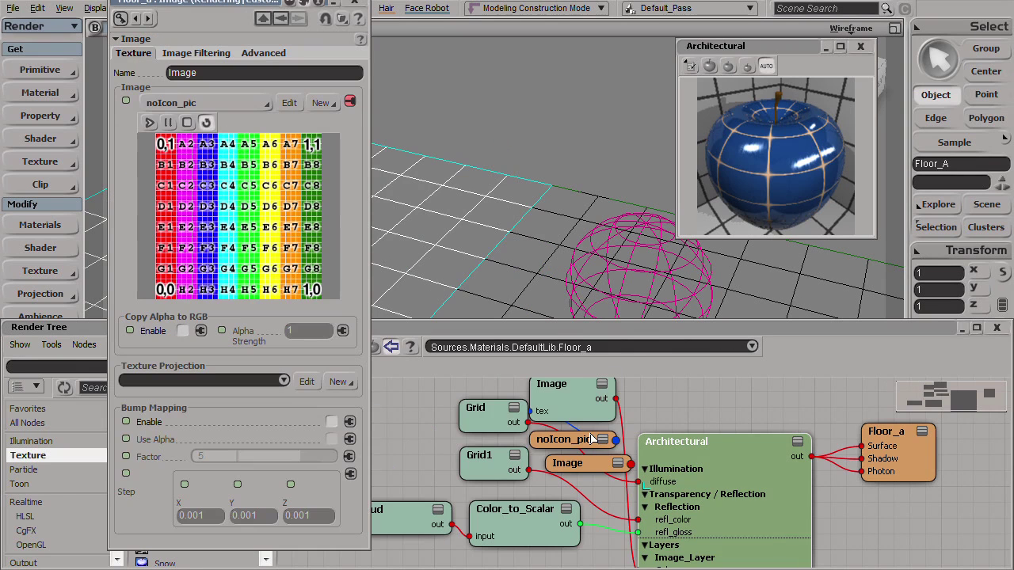
{"action": "left_click", "coordinate": [354, 2]}
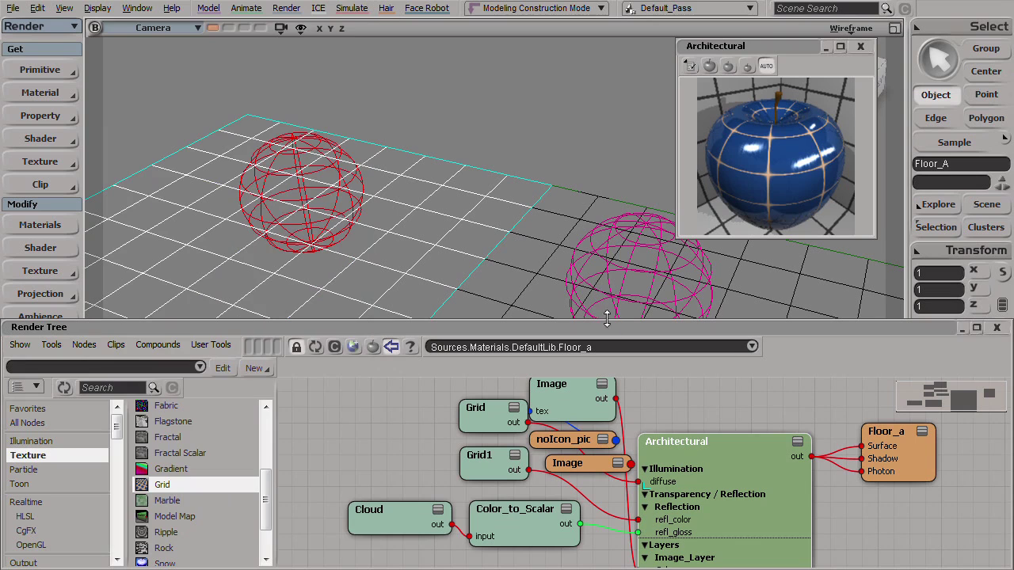
{"action": "key", "text": "F12"}
{"action": "left_click", "coordinate": [599, 361]}
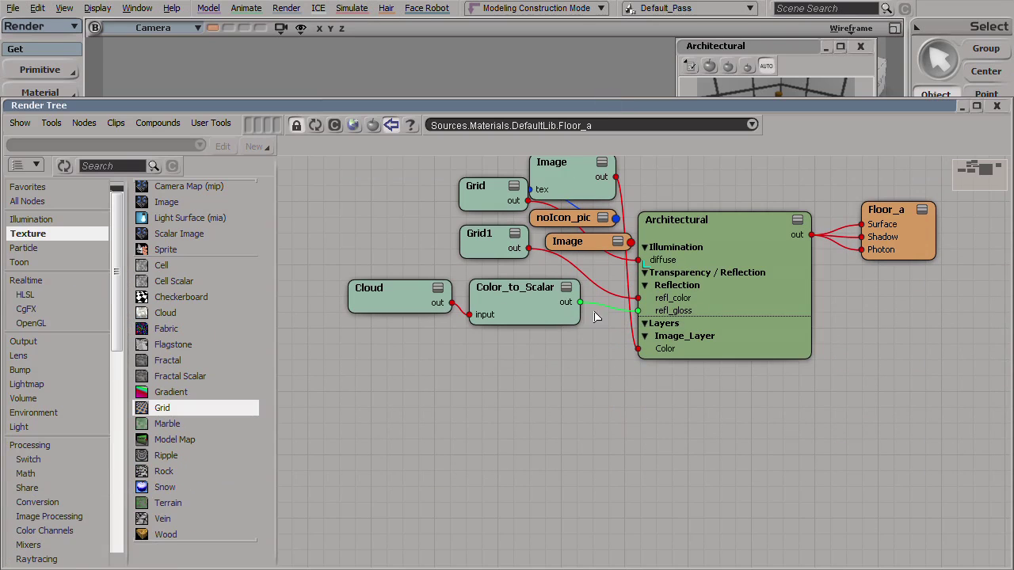
{"action": "key", "text": "a"}
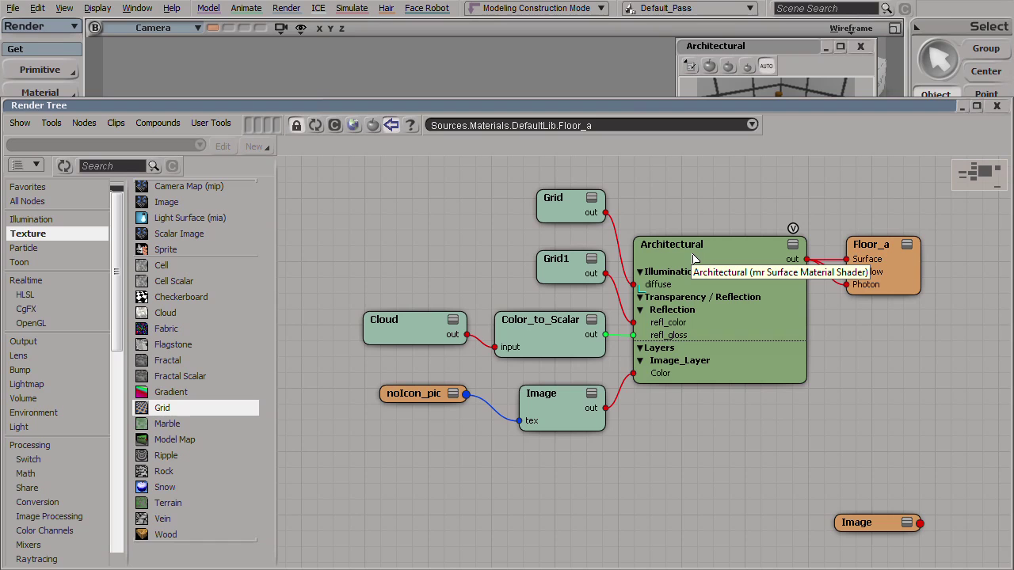
- Inspect the Image_Layer settings in the Architectural shader, leaving its blend mode on Over
{"action": "double_click", "coordinate": [564, 424]}
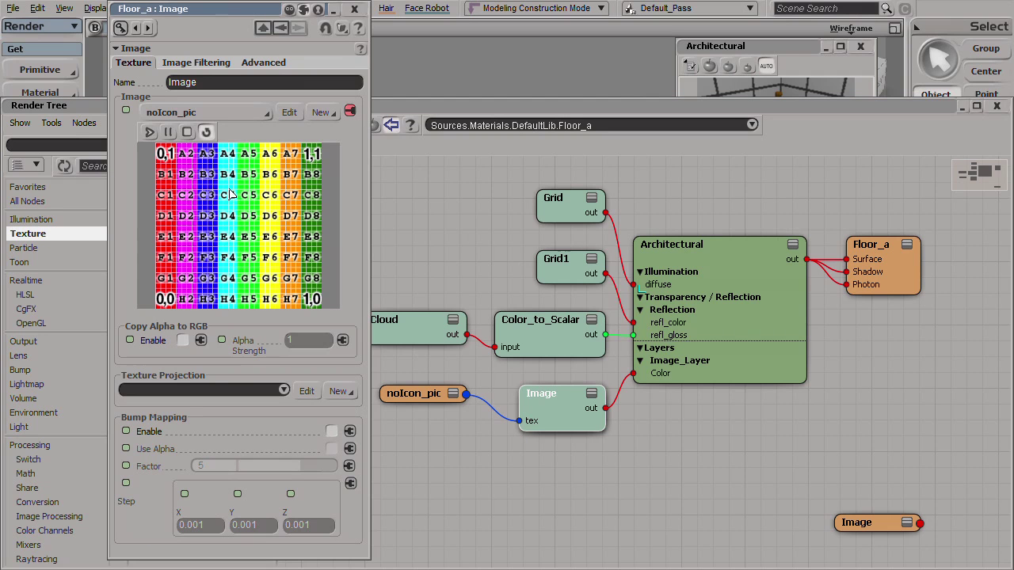
{"action": "double_click", "coordinate": [723, 307]}
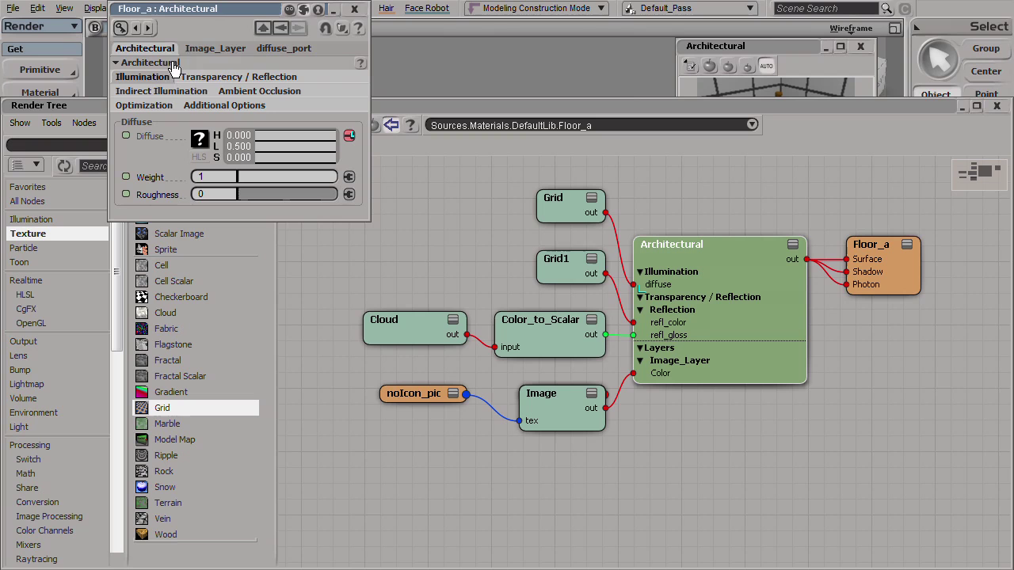
{"action": "left_click", "coordinate": [217, 50]}
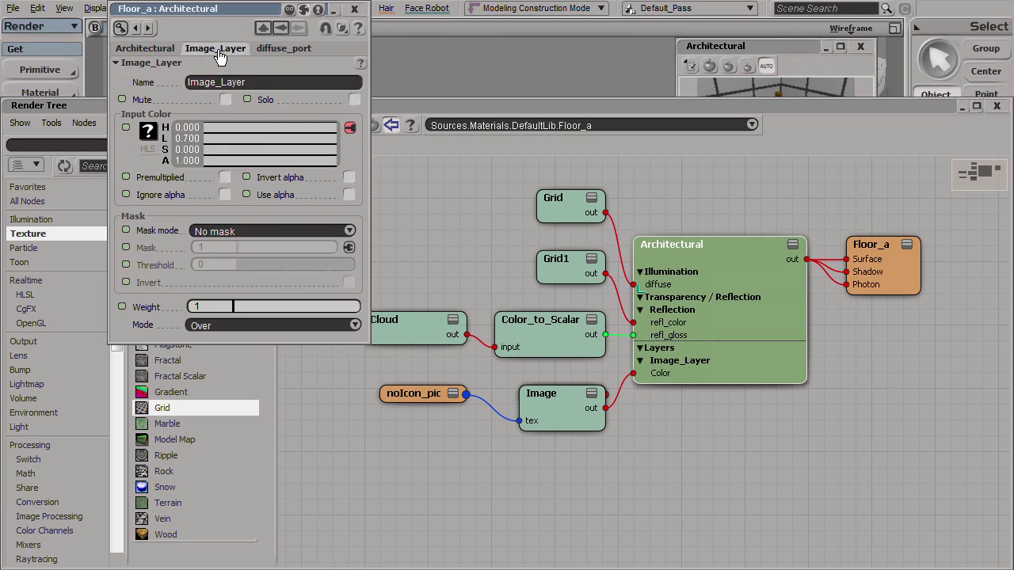
{"action": "left_click_drag", "start_coordinate": [523, 100], "coordinate": [518, 316]}
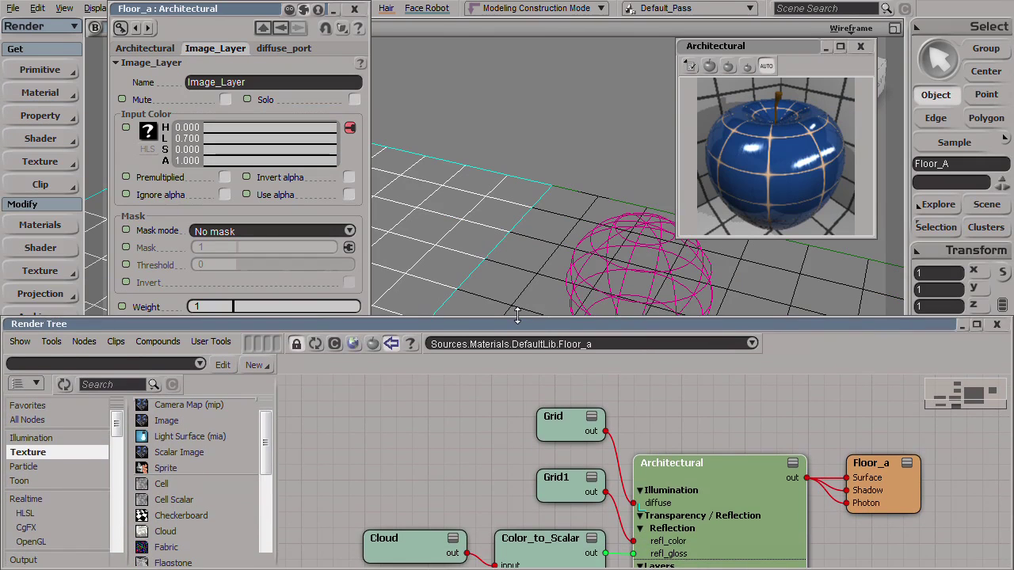
{"action": "left_click_drag", "start_coordinate": [226, 16], "coordinate": [216, 0]}
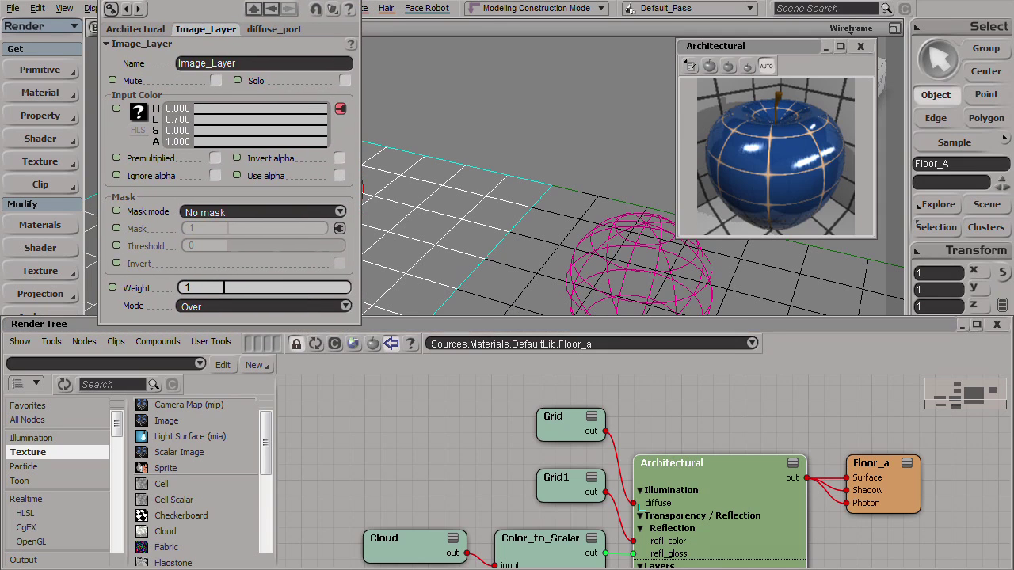
{"action": "left_click", "coordinate": [218, 307]}
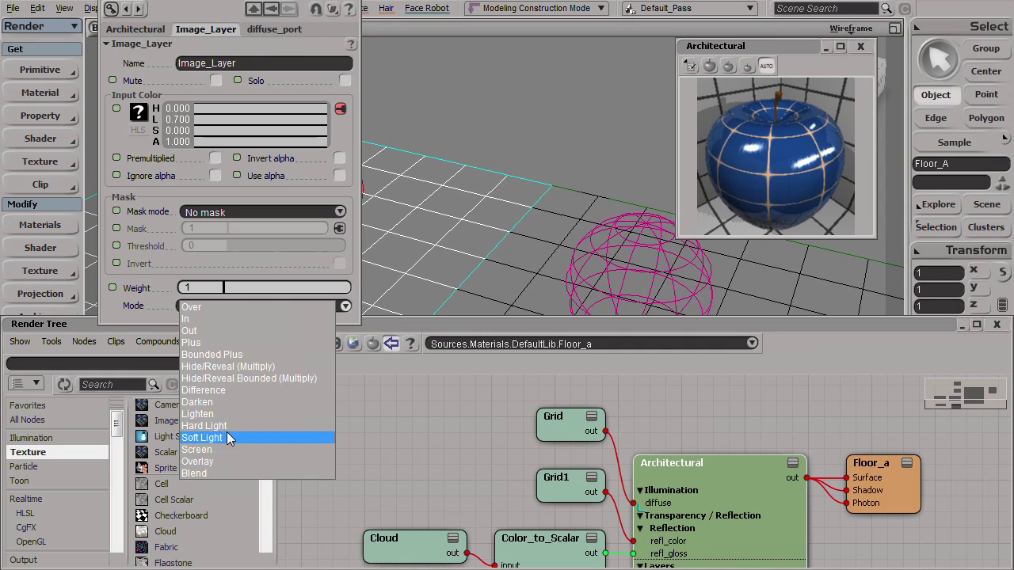
{"action": "left_click", "coordinate": [401, 474]}
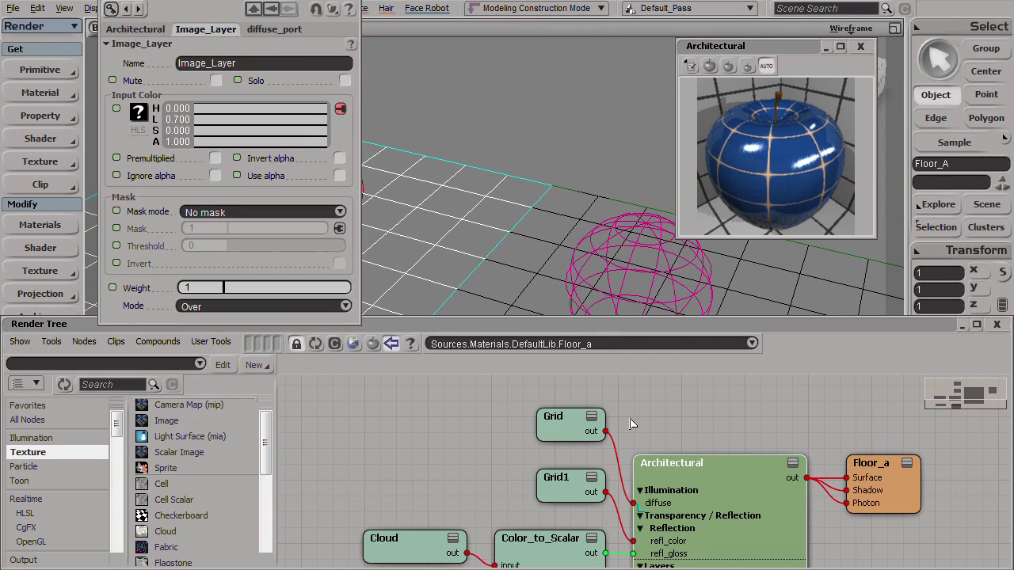
{"action": "middle_click_drag", "start_coordinate": [632, 424], "coordinate": [634, 396]}
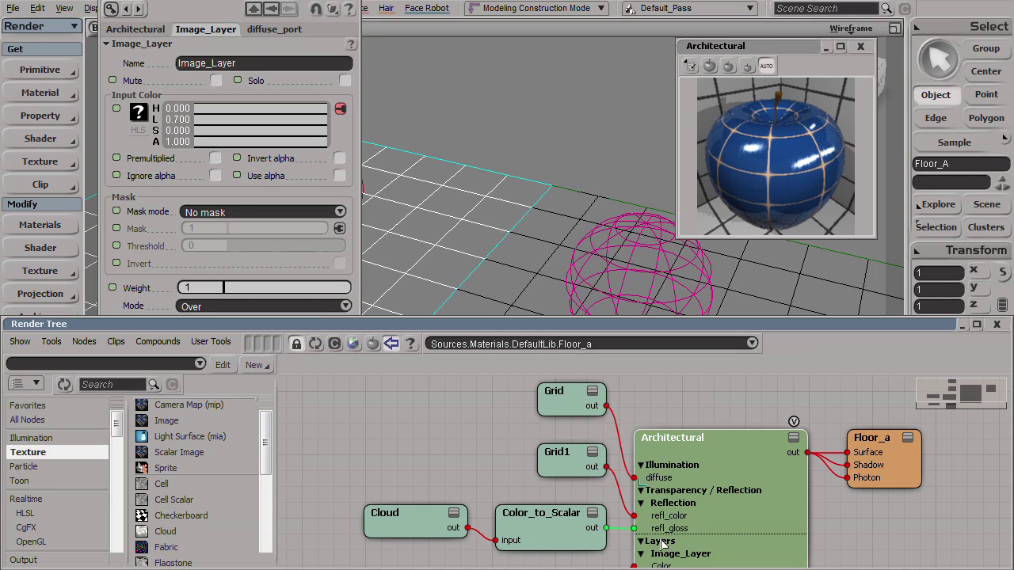
{"action": "right_click", "coordinate": [663, 543]}
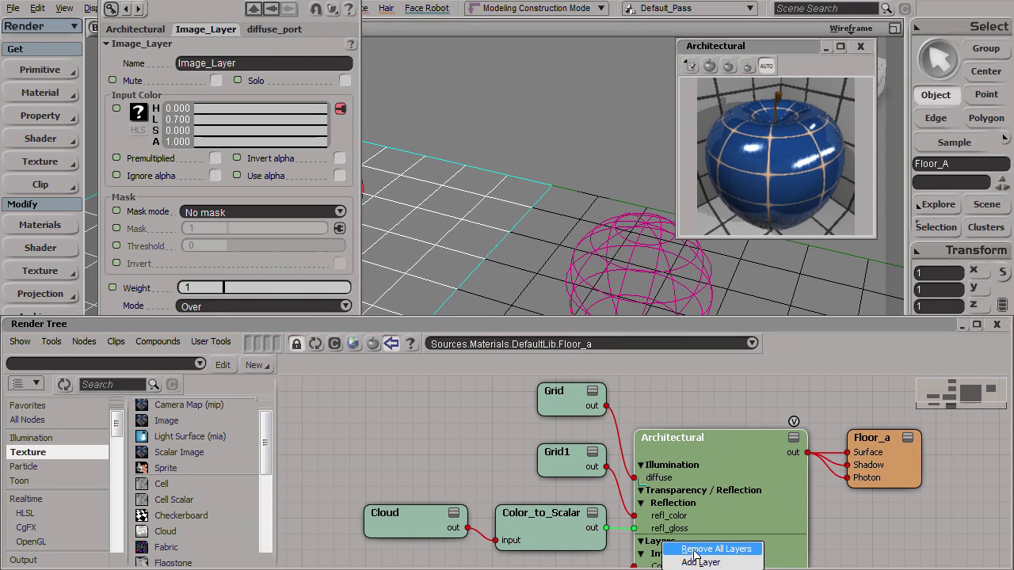
- Remove all Architectural layers, then drop a Mix 2 Colors mixer left of the Grid node
{"action": "left_click", "coordinate": [693, 549]}
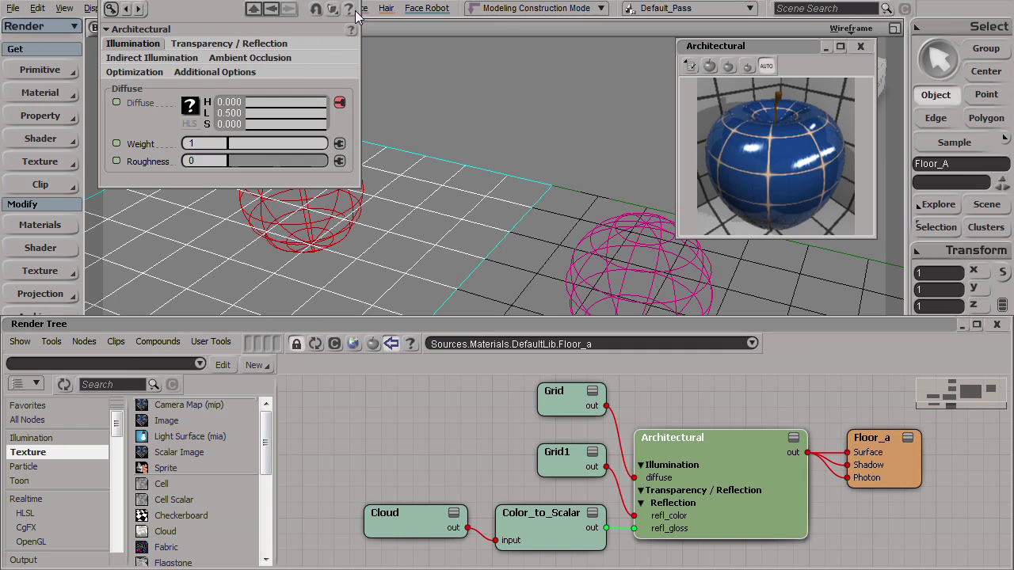
{"action": "left_click_drag", "start_coordinate": [117, 423], "coordinate": [116, 463]}
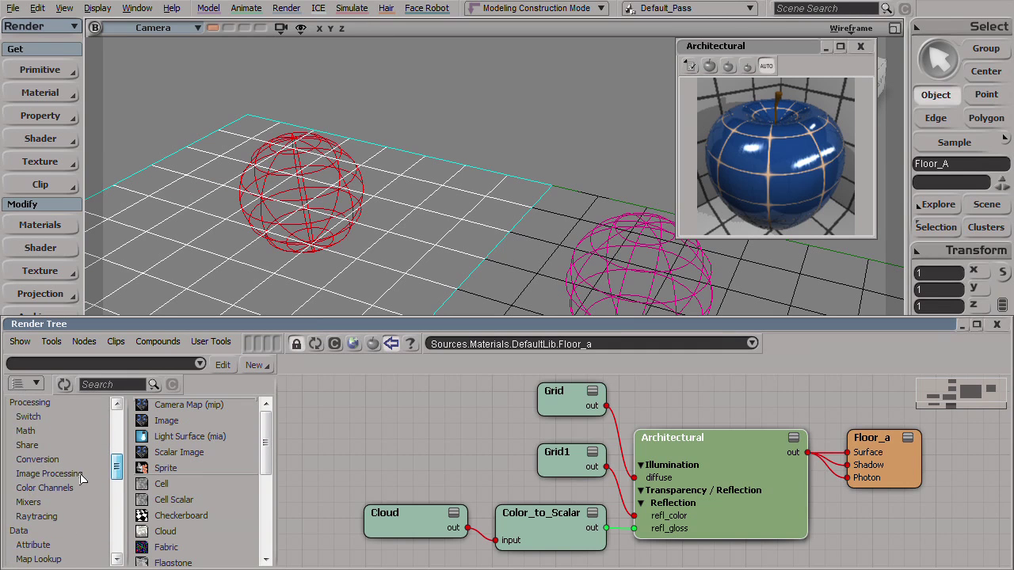
{"action": "left_click", "coordinate": [29, 504]}
{"action": "left_click", "coordinate": [172, 457]}
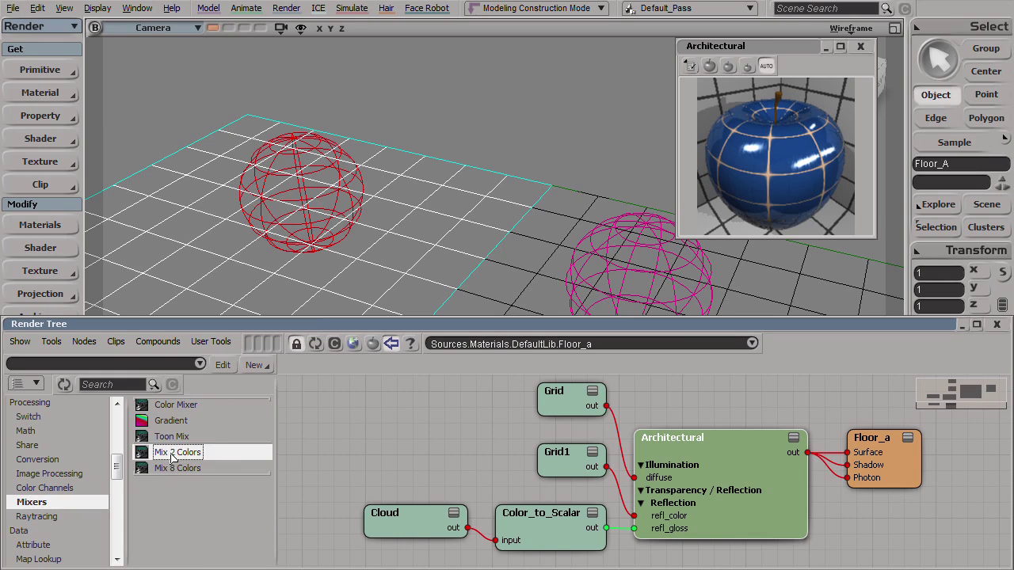
{"action": "left_click_drag", "start_coordinate": [172, 457], "coordinate": [389, 418]}
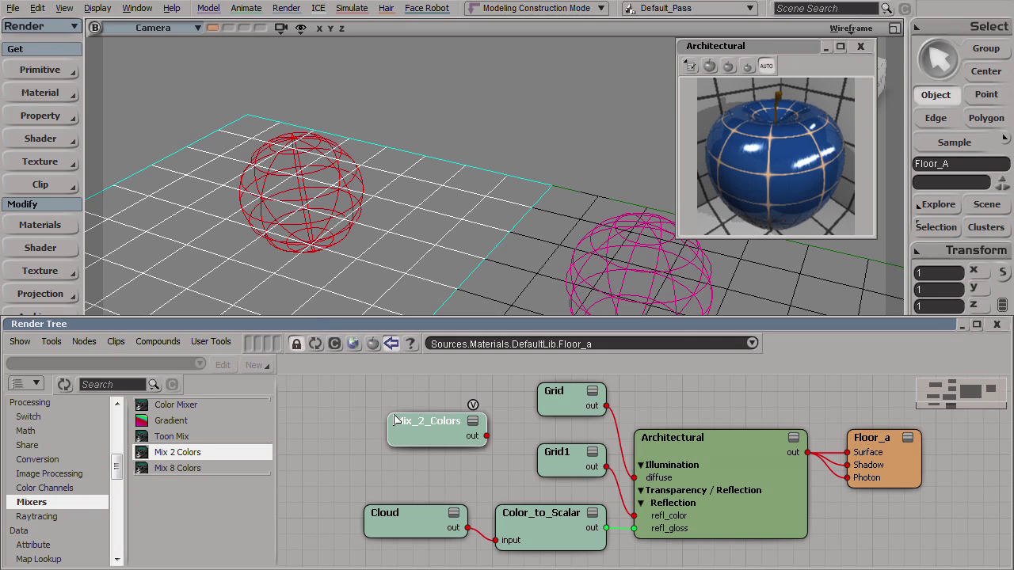
{"action": "left_click", "coordinate": [421, 427]}
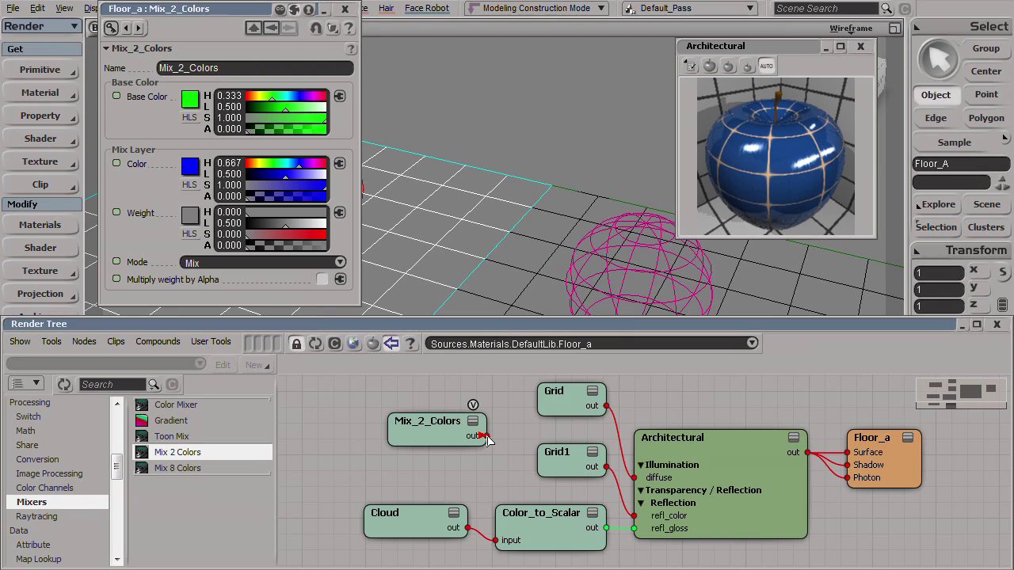
- Wire Mix_2_Colors into the Architectural diffuse port, move the Grid nodes aside and reframe
{"action": "left_click_drag", "start_coordinate": [489, 440], "coordinate": [682, 480]}
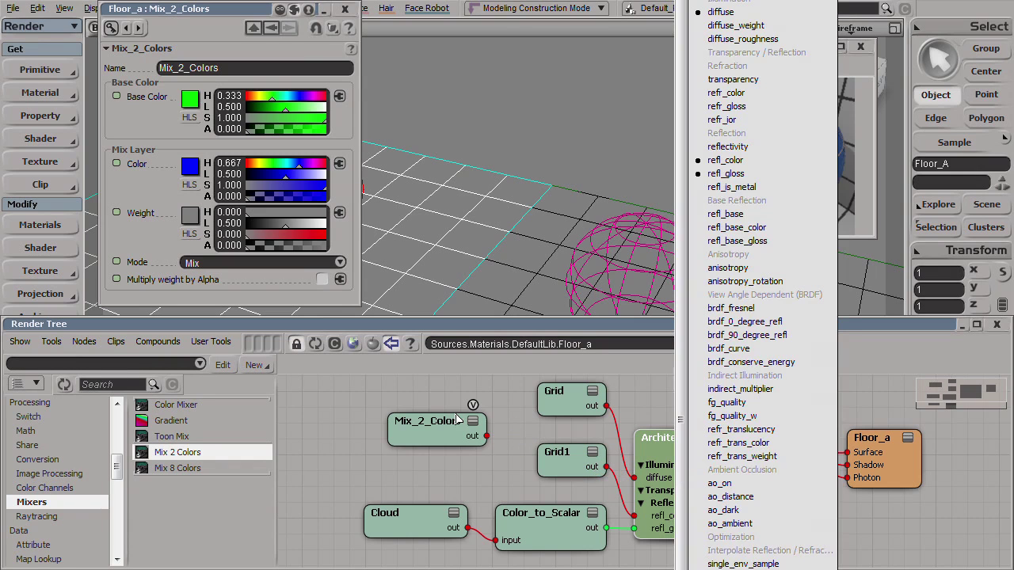
{"action": "left_click", "coordinate": [745, 13]}
{"action": "left_click_drag", "start_coordinate": [571, 454], "coordinate": [559, 486]}
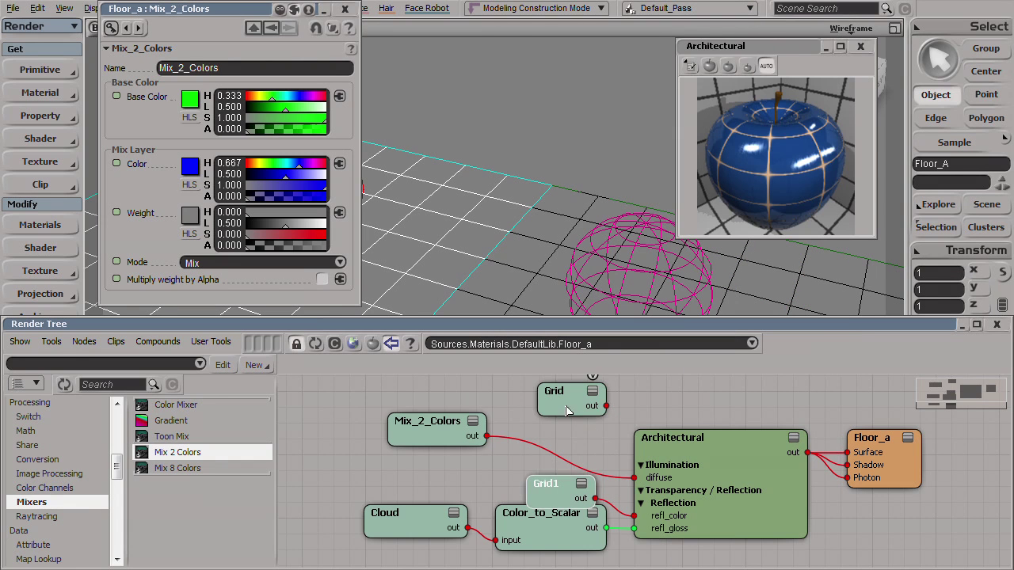
{"action": "left_click_drag", "start_coordinate": [564, 408], "coordinate": [304, 399]}
{"action": "key", "text": "a"}
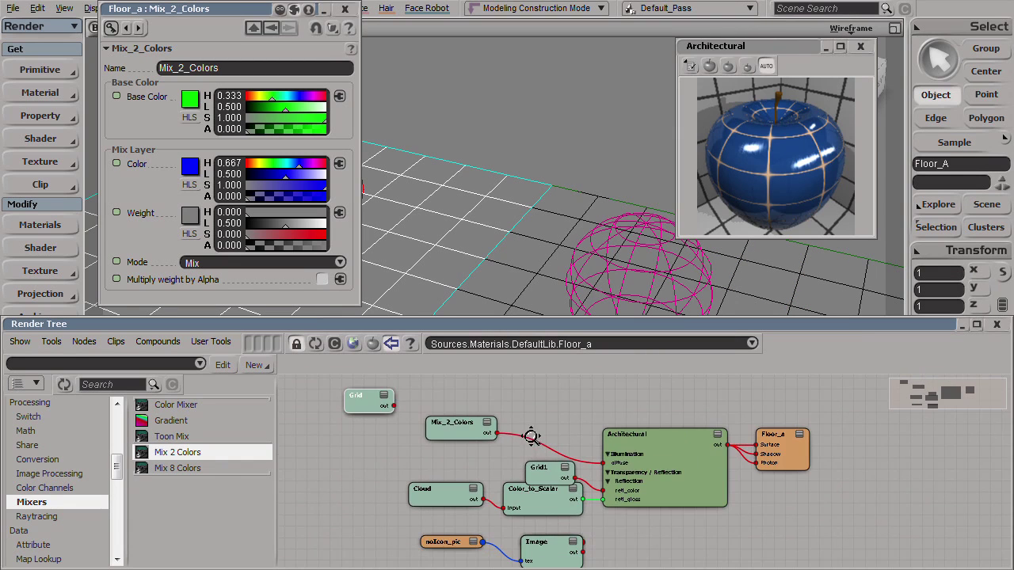
{"action": "left_click", "coordinate": [483, 431]}
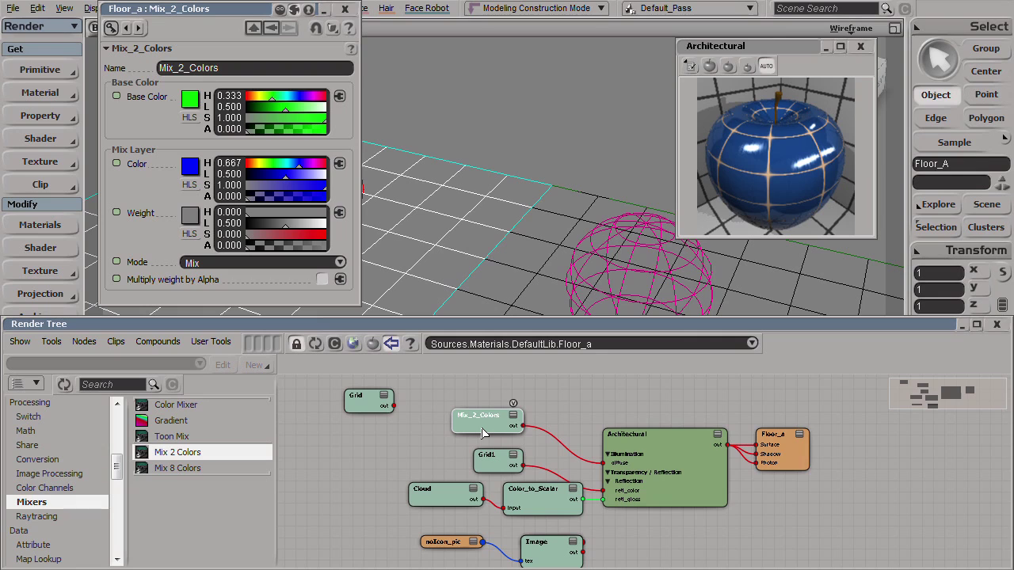